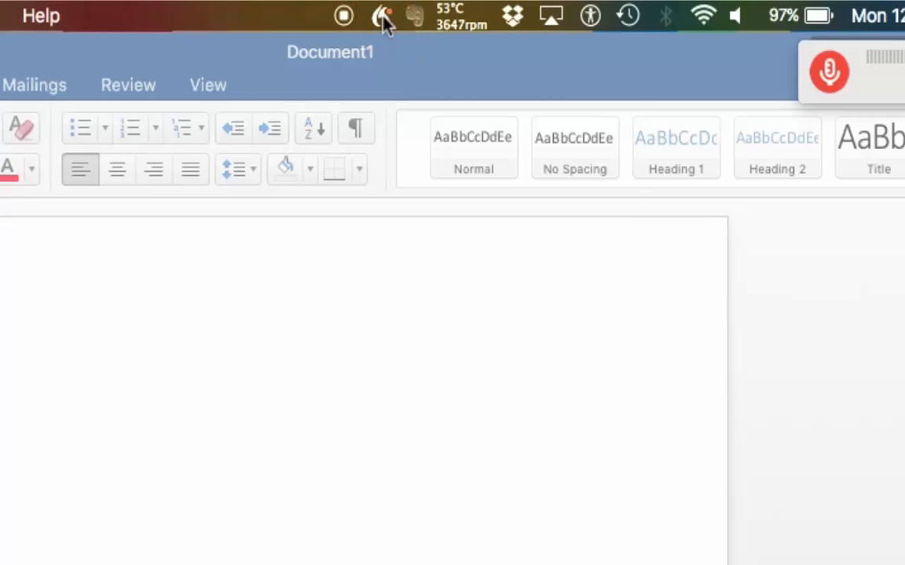
Open Dragon's preferences and review the General, Profiles and Dragon Anywhere settings.
left_click(382, 17)
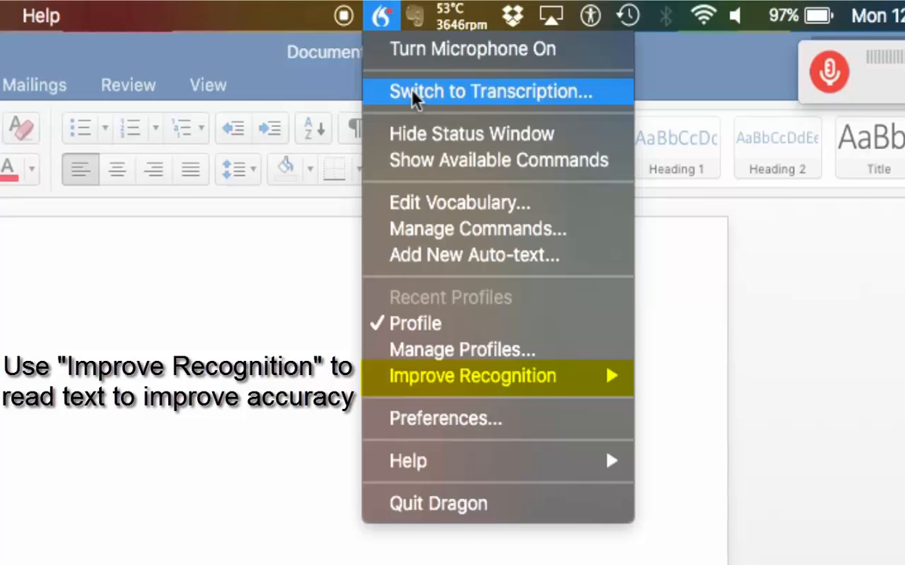
left_click(460, 426)
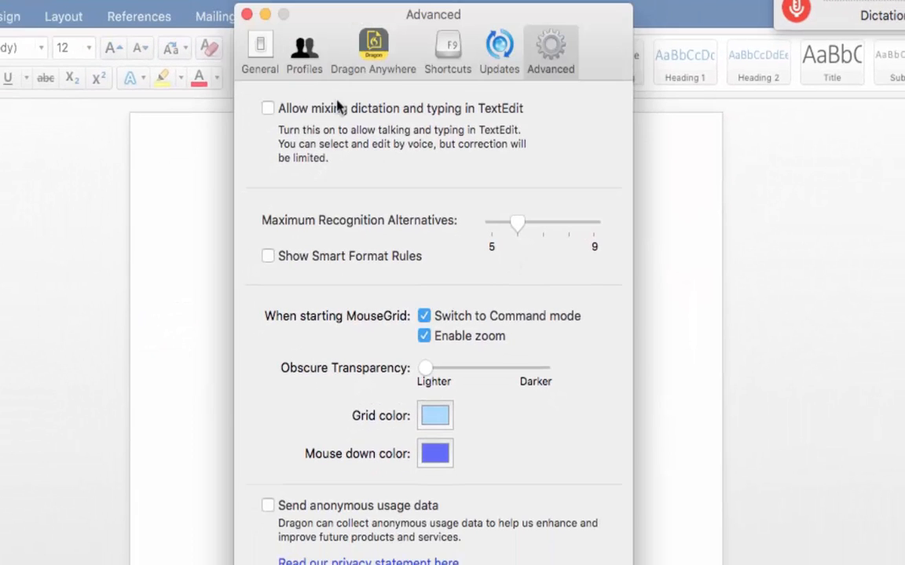
left_click(260, 46)
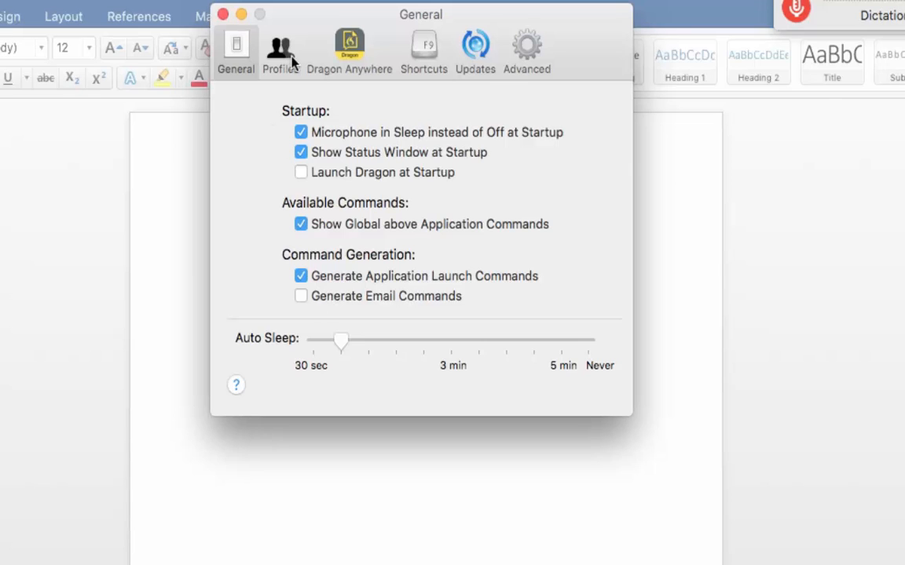
left_click(269, 55)
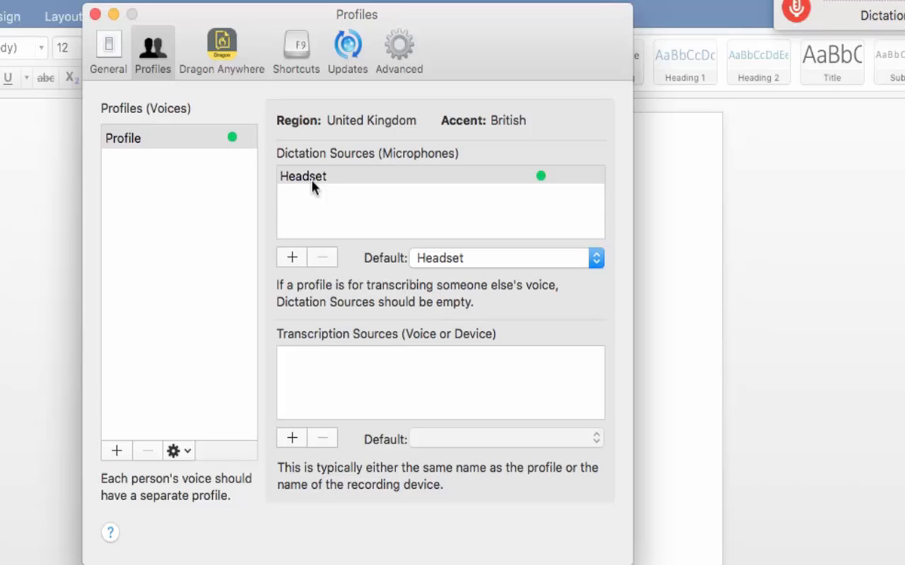
left_click(226, 47)
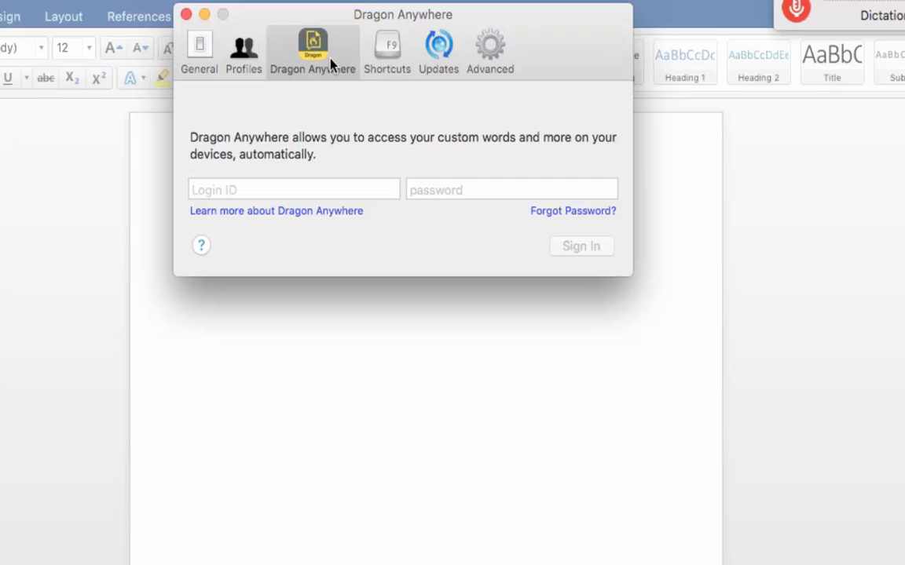
Clear the keyboard shortcut assigned to Show Correction Window in Dragon's shortcut settings.
left_click(387, 49)
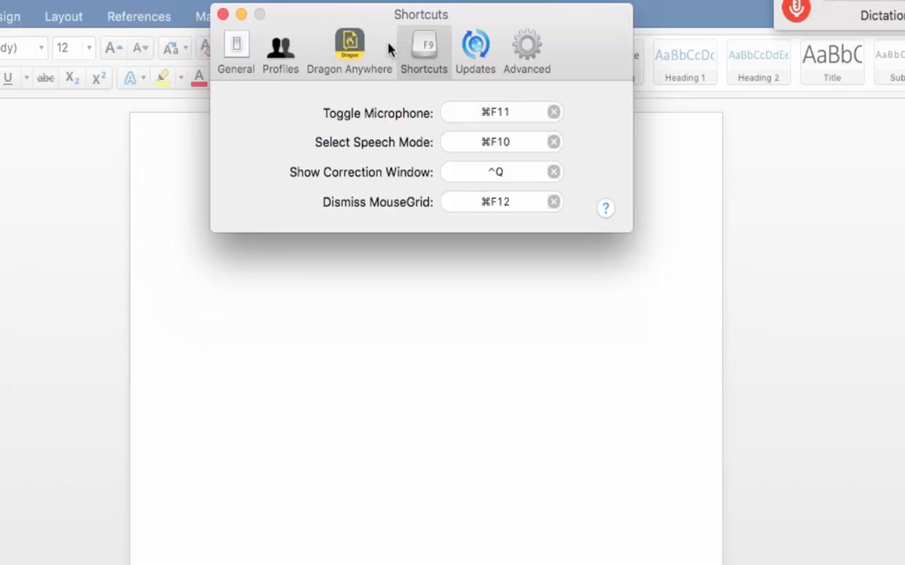
left_click(554, 173)
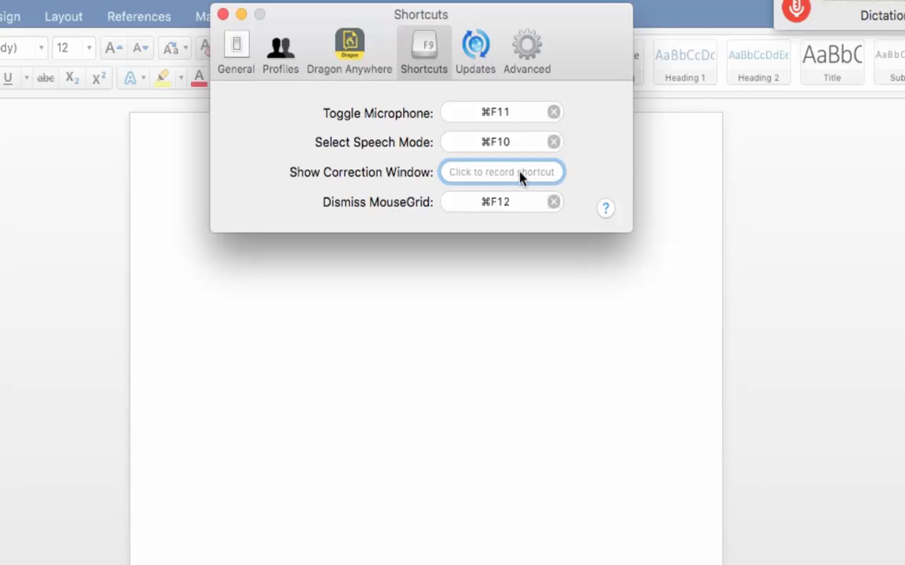
Enable automatic checking for updates, look over the Advanced settings, and close Dragon's preferences.
left_click(475, 47)
left_click(318, 145)
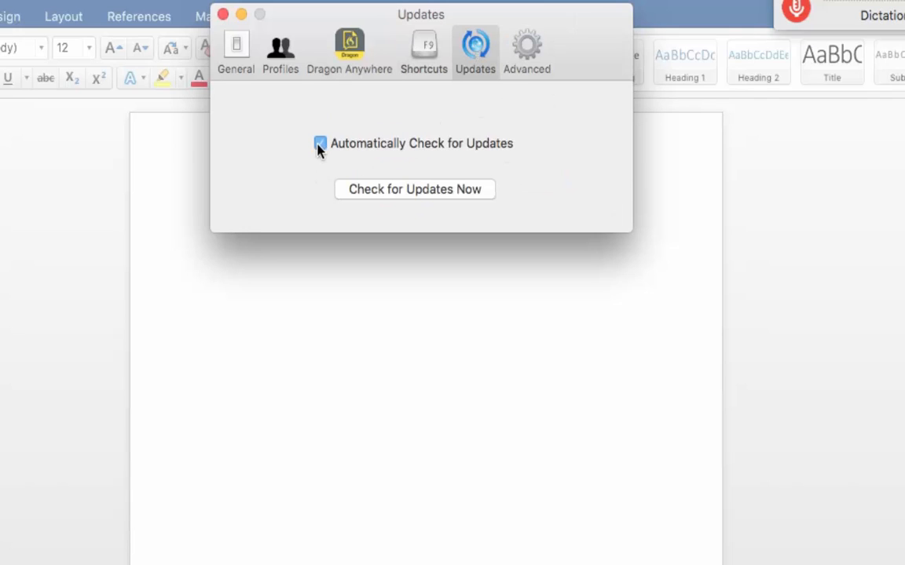
left_click(319, 144)
left_click(318, 144)
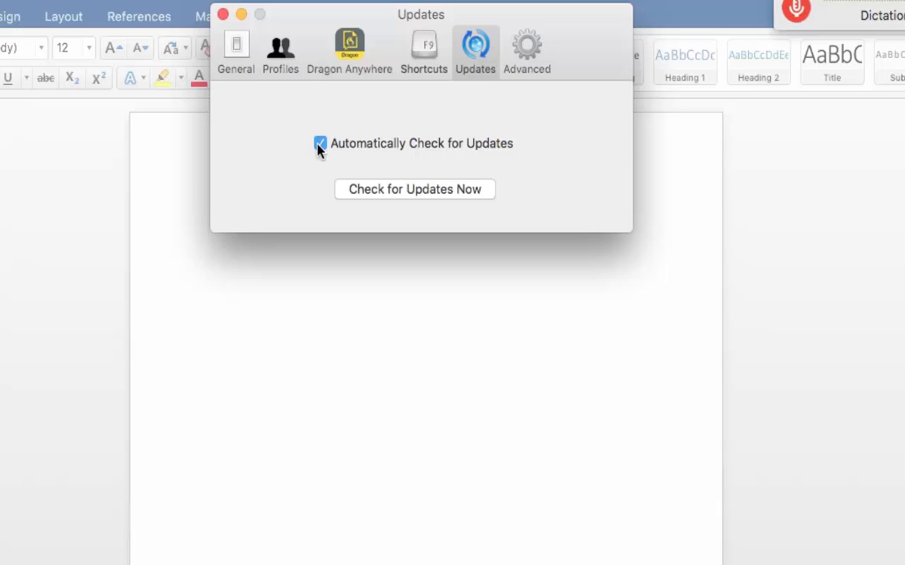
left_click(525, 44)
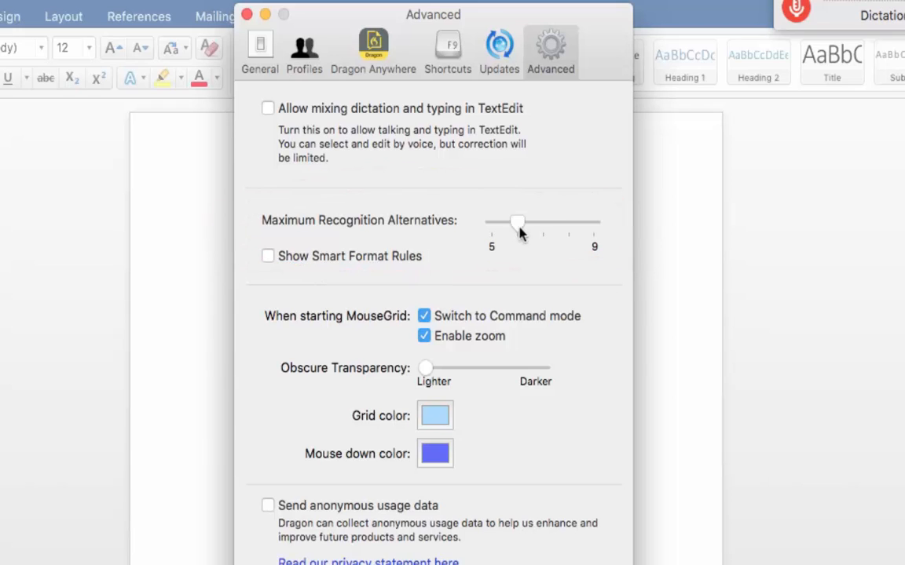
left_click(248, 17)
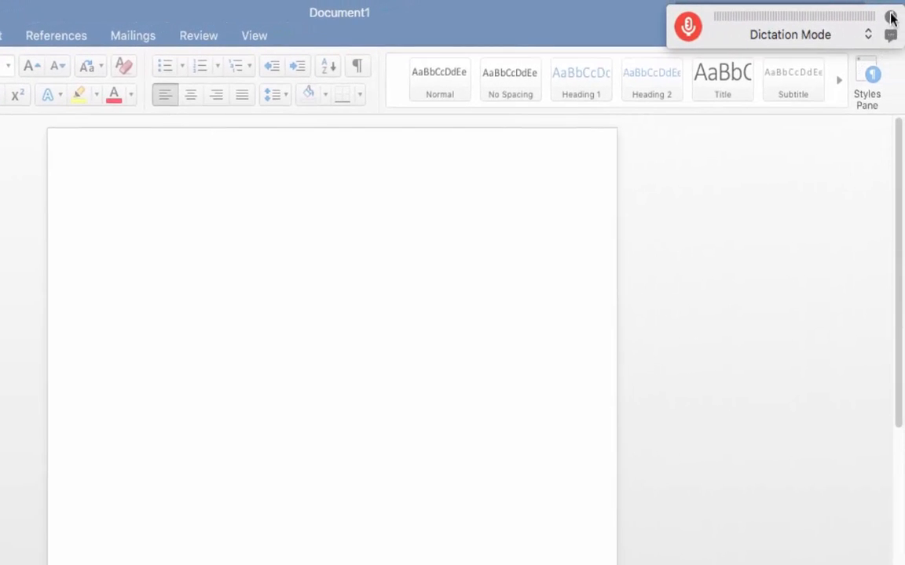
Expand the Dragon status window to show its guidance and review the available speech modes, staying in Dictation Mode.
left_click(891, 17)
left_click(891, 17)
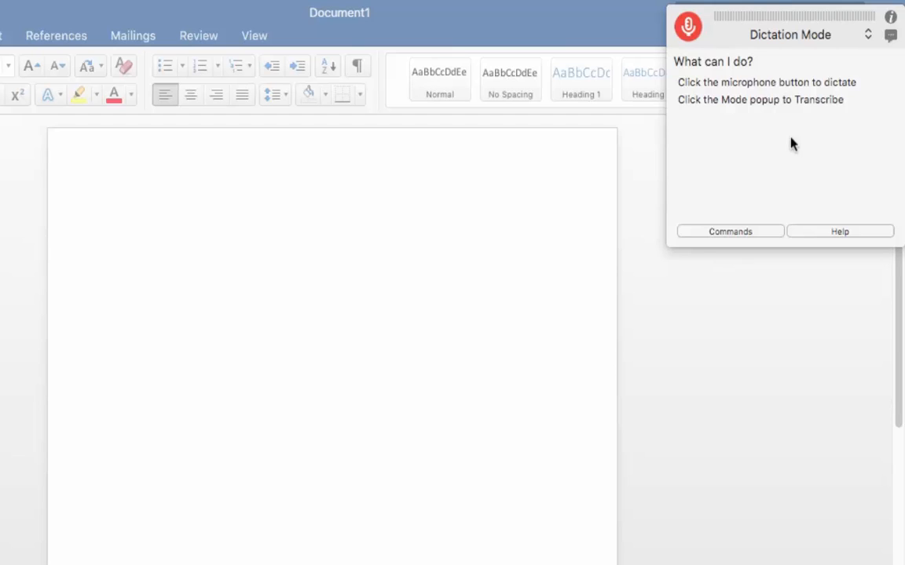
left_click(783, 37)
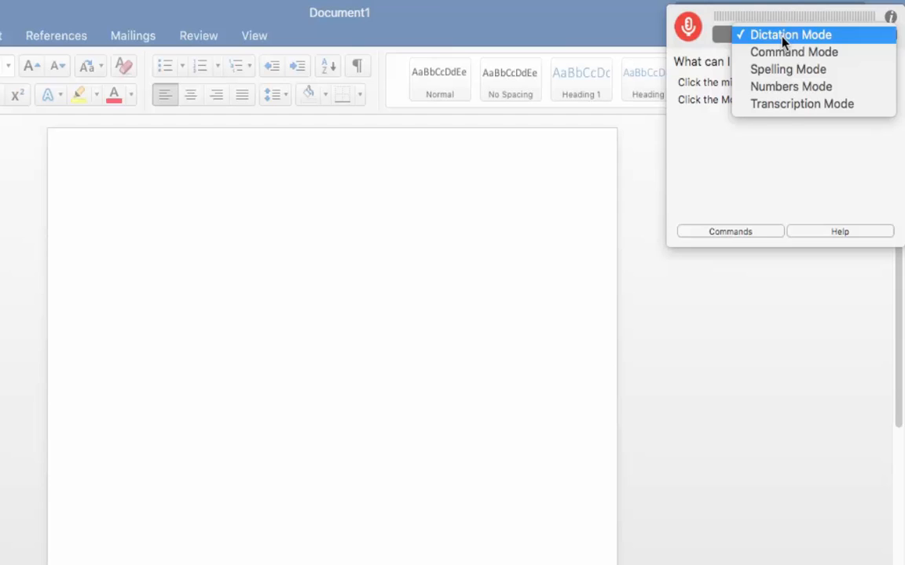
left_click(789, 110)
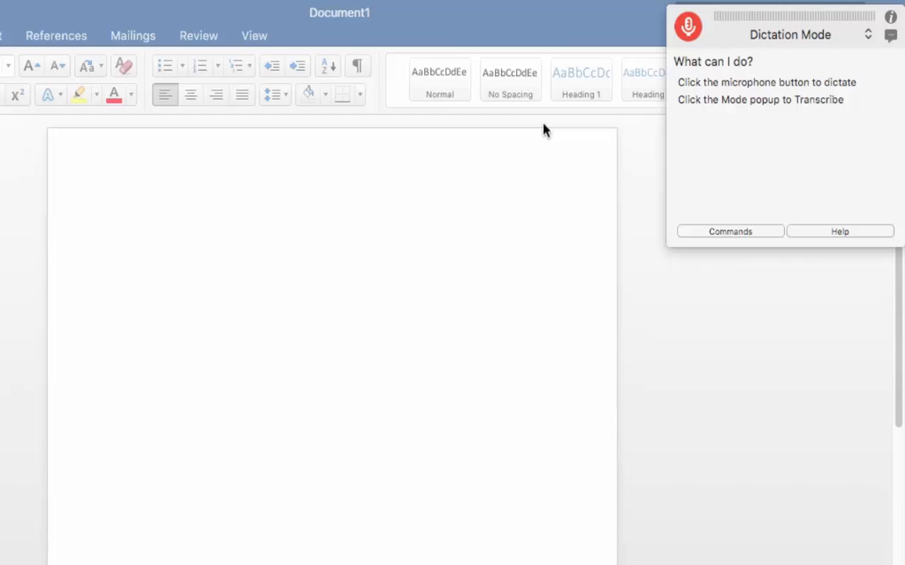
Dictate a short paragraph about the heart and correct its opening phrase to "The heart is a muscle that squeezes blood".
left_click(688, 26)
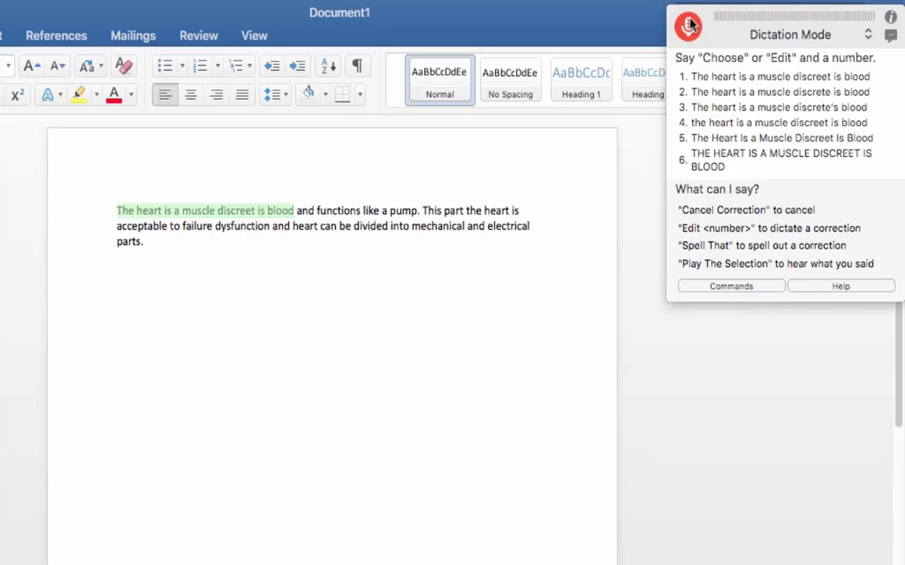
left_click(688, 25)
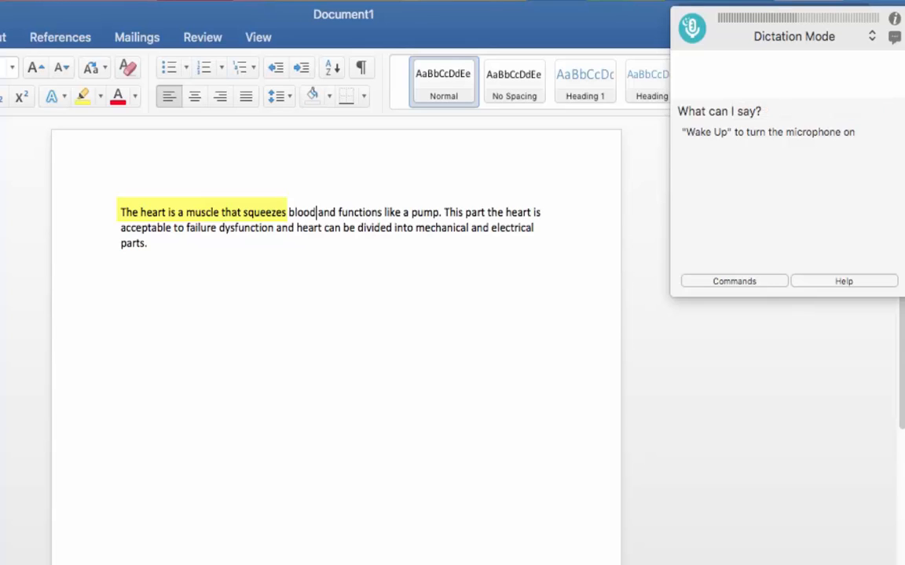
key("super+z")
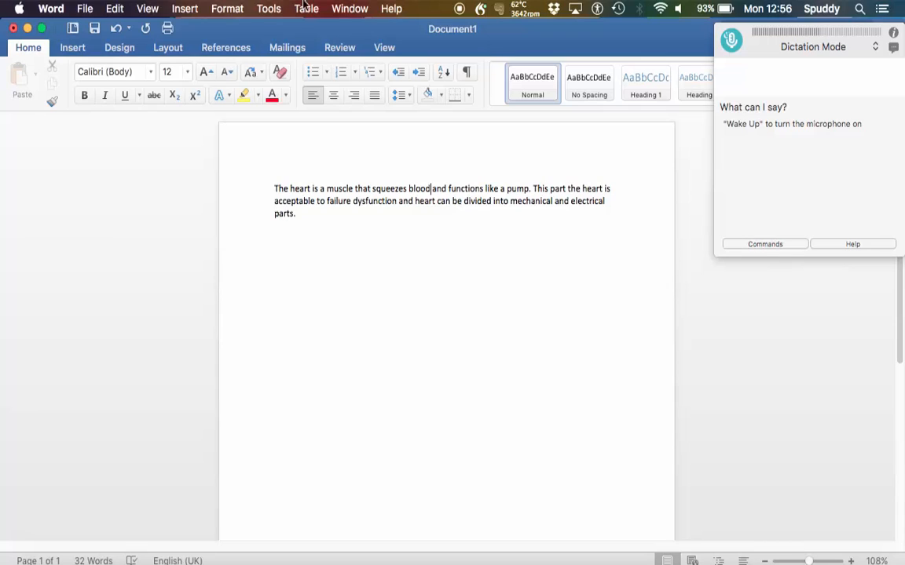
Open the Mac's Text to Speech settings, play a sample of the Serena voice, and review the other system voices.
left_click(20, 11)
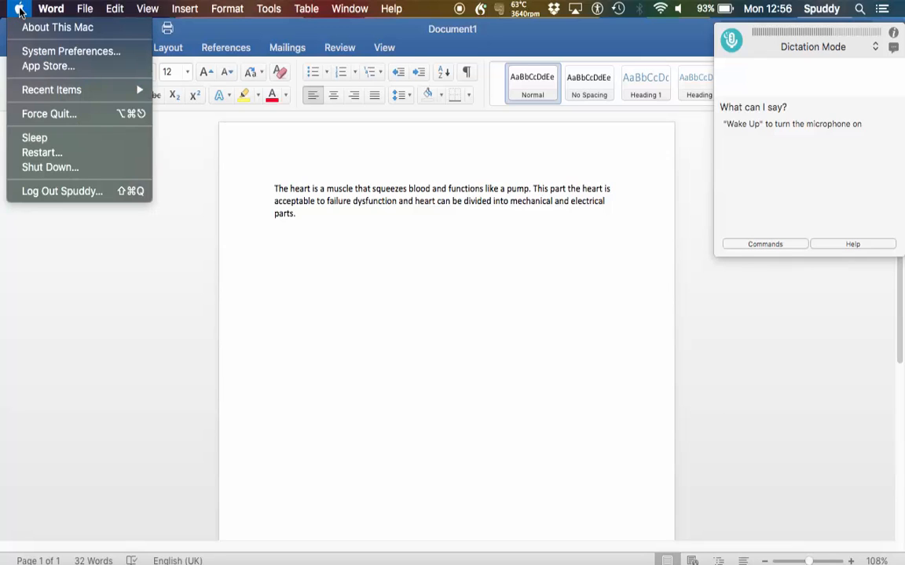
left_click(38, 50)
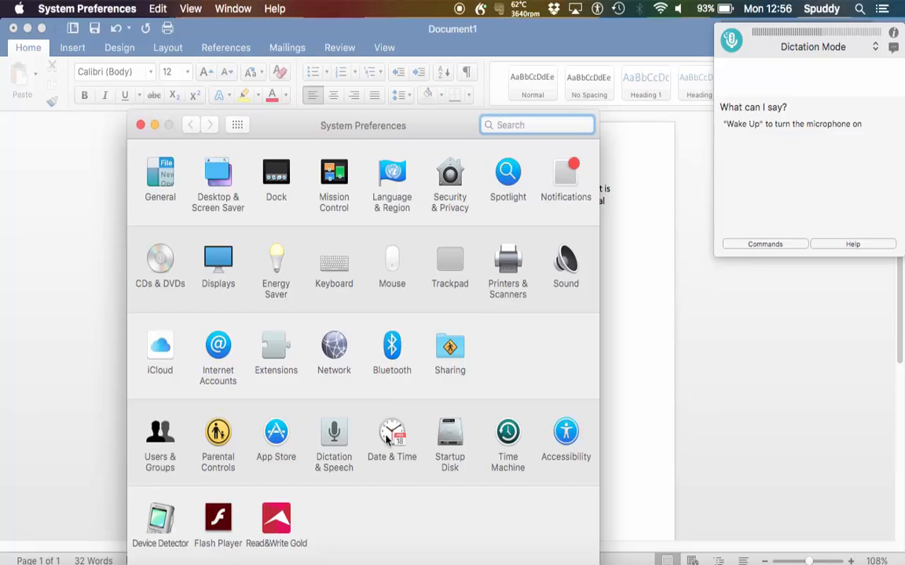
left_click(332, 439)
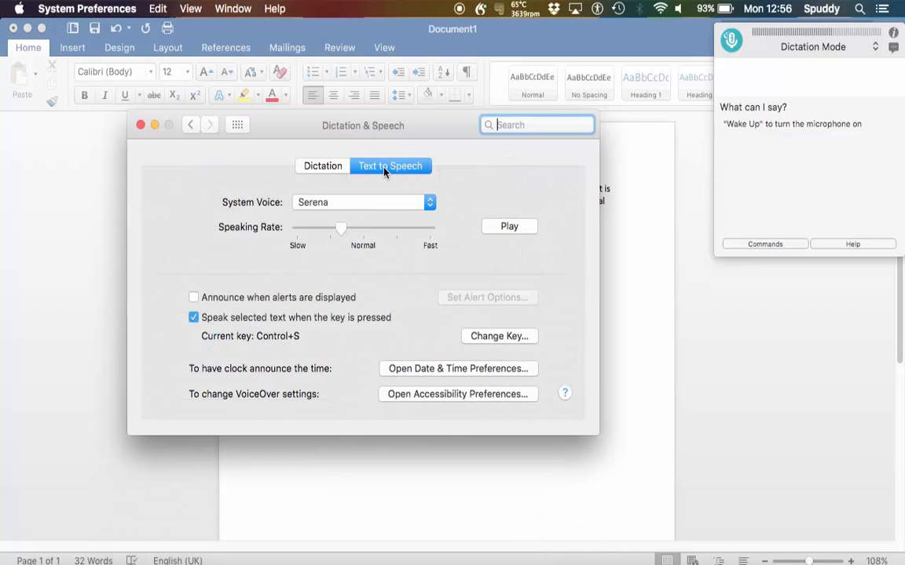
left_click(511, 229)
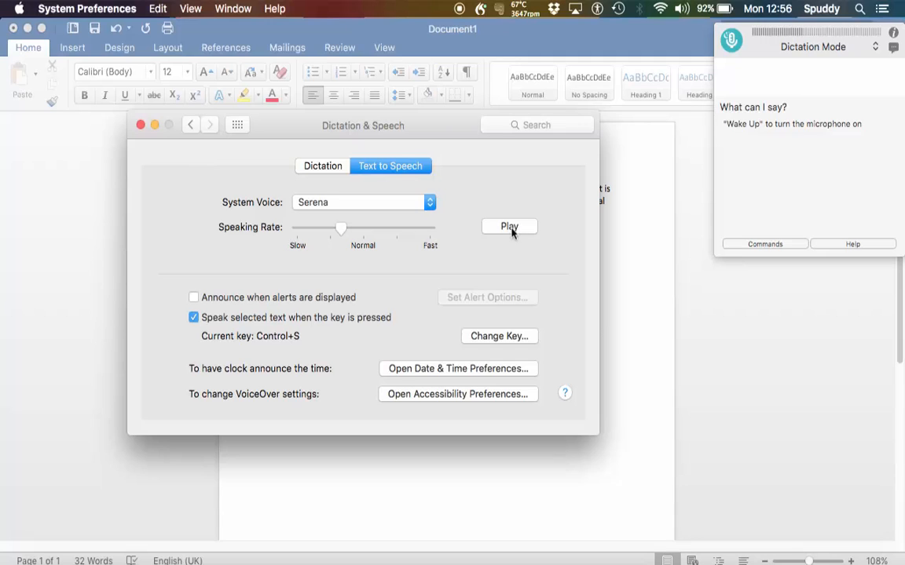
left_click(430, 203)
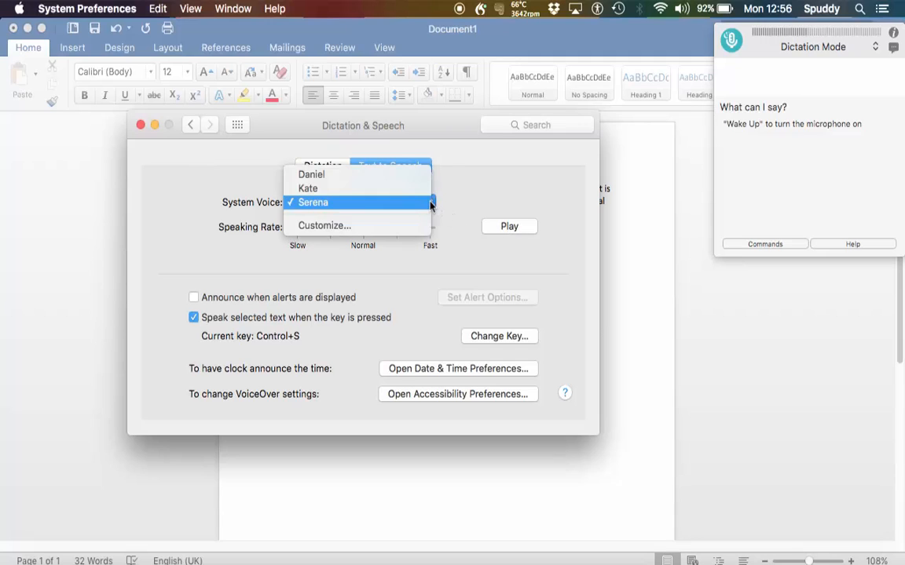
left_click(481, 204)
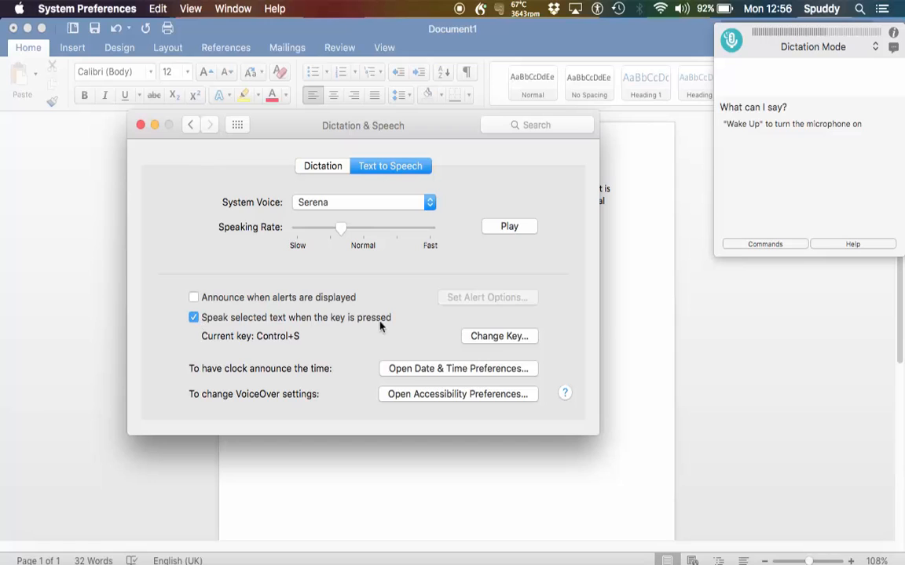
Set Control+S as the key combination for speaking selected text and close System Preferences.
left_click(501, 337)
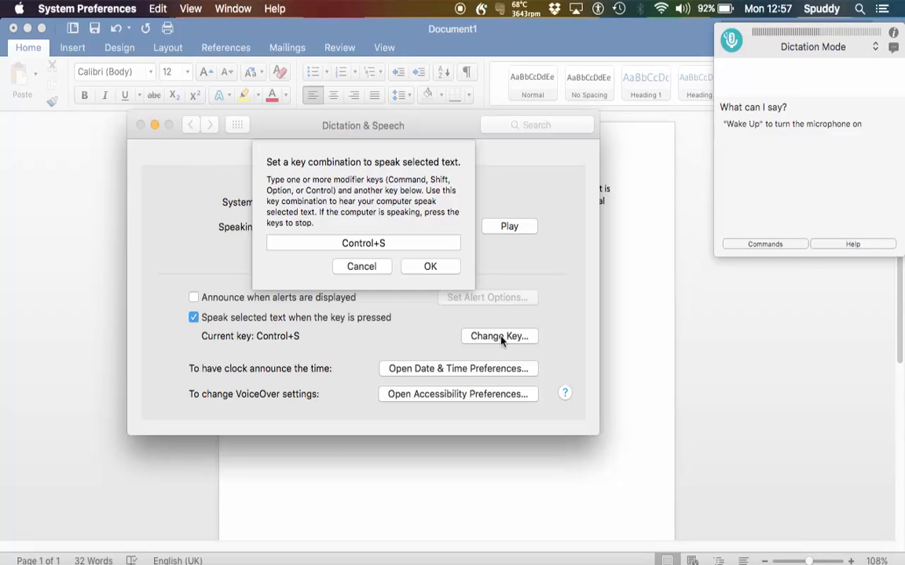
left_click(430, 266)
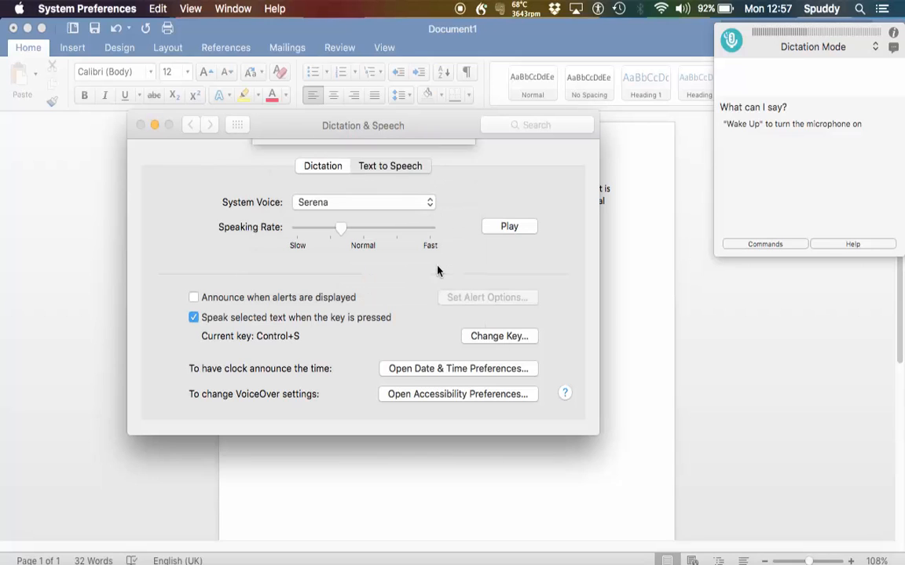
left_click(140, 125)
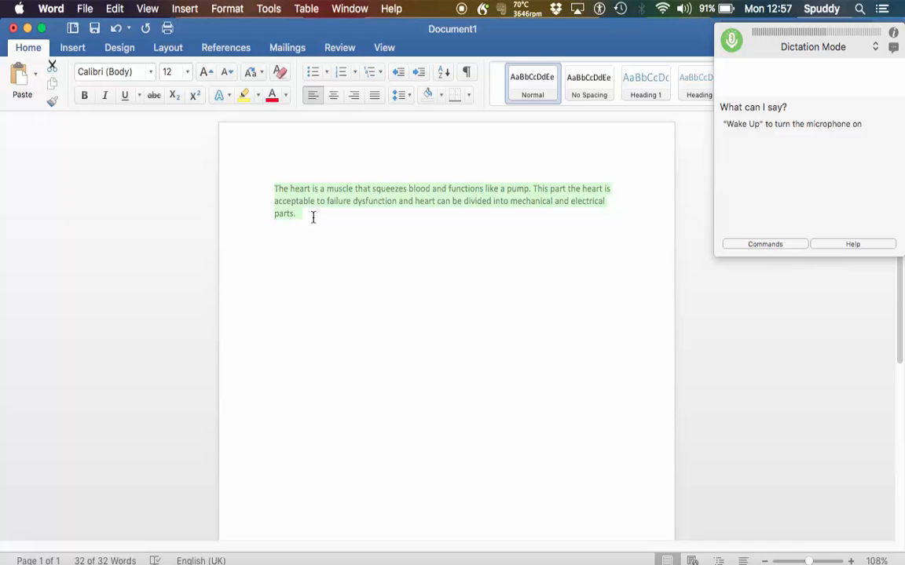
Deselect the dictated paragraph and turn off the Dragon microphone.
left_click(314, 218)
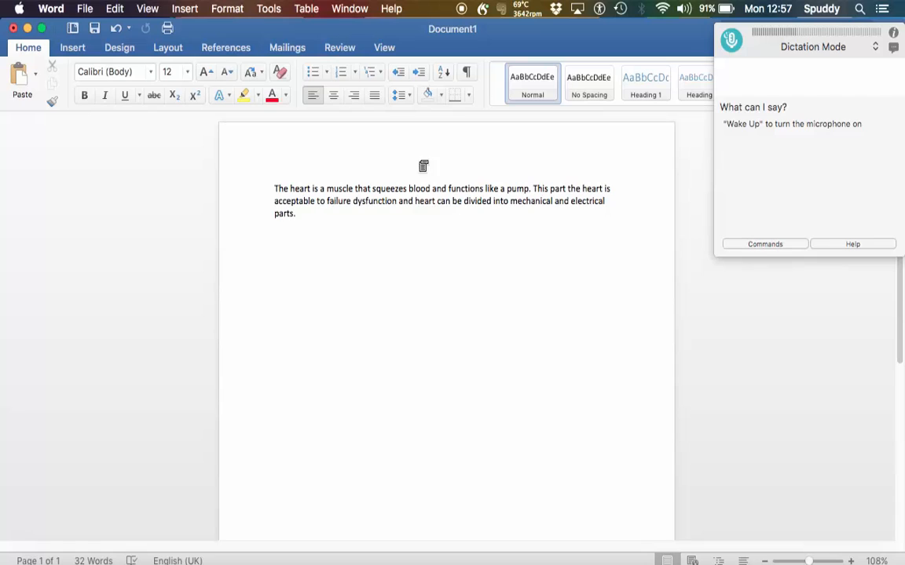
left_click(730, 41)
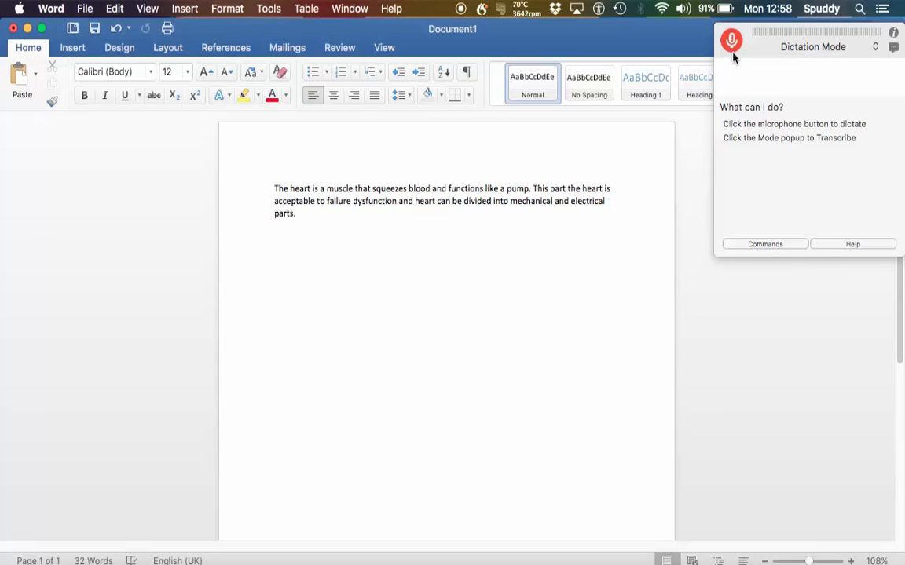
Browse Dragon's available dictation commands, examining the Special Symbols and Punctuation lists.
left_click(764, 244)
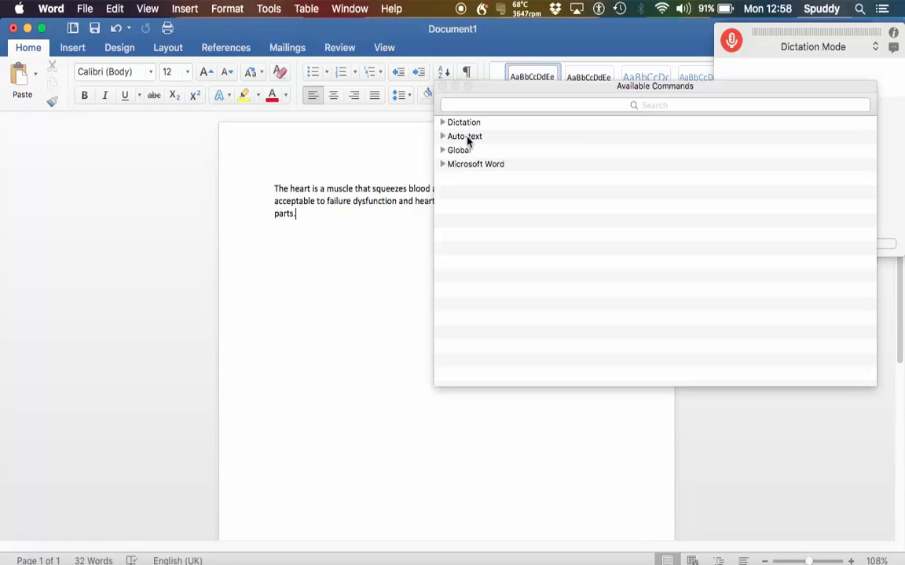
left_click(443, 123)
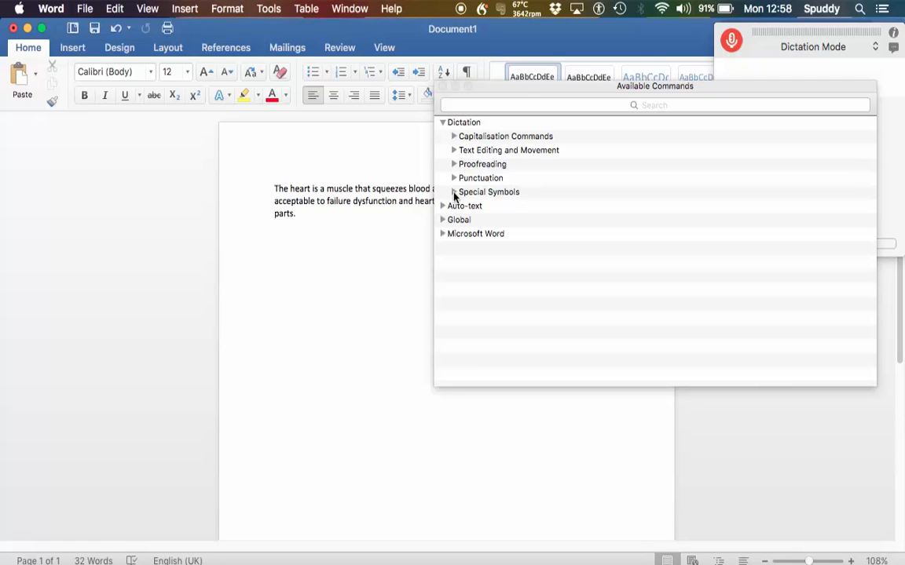
left_click(454, 193)
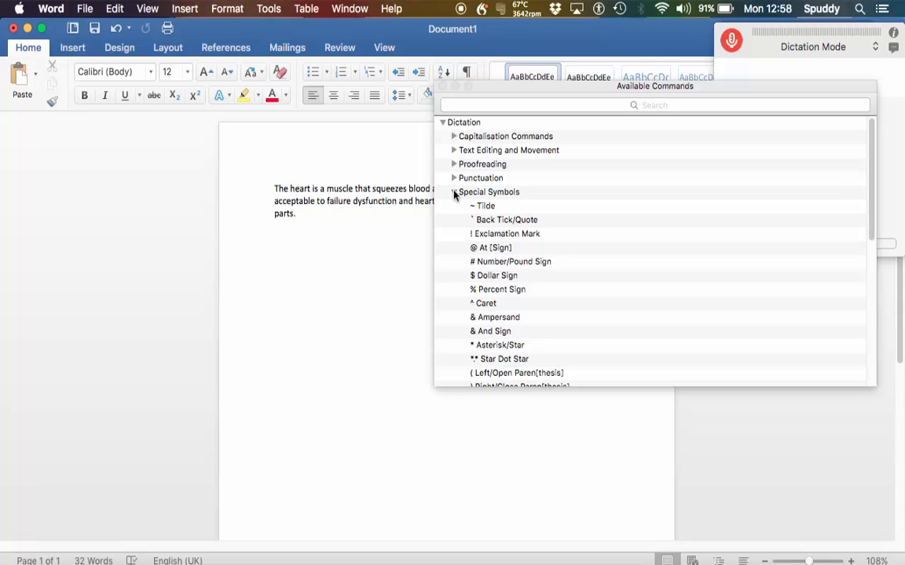
scroll(475, 259, "down", 5)
scroll(480, 266, "up", 5)
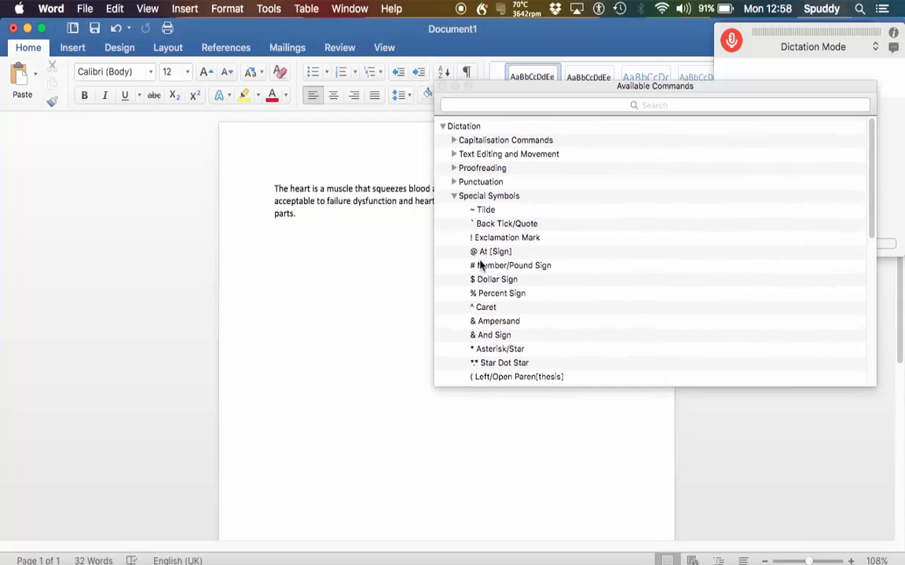
left_click(454, 192)
left_click(454, 178)
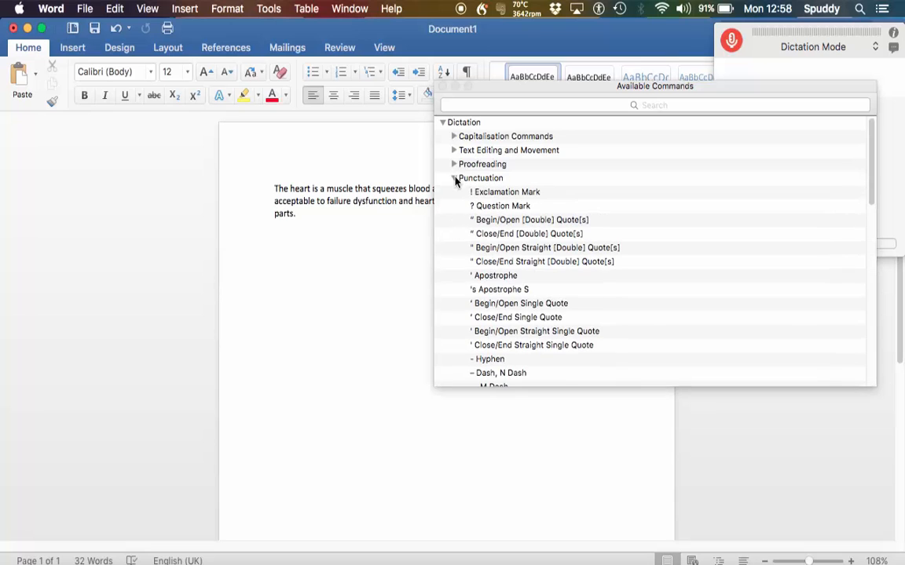
scroll(502, 291, "down", 5)
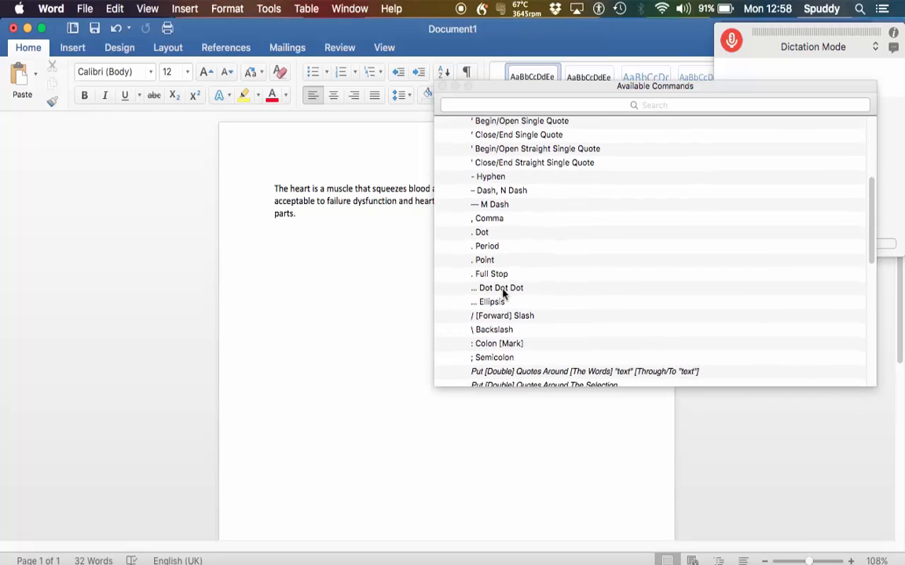
scroll(503, 293, "up", 5)
scroll(503, 292, "up", 1)
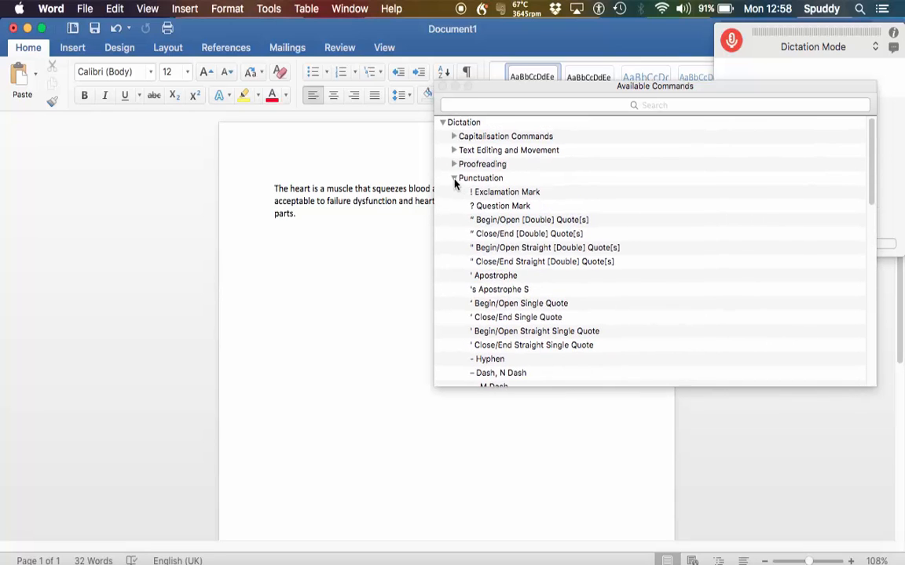
Examine Dragon's Proofreading and Text Editing and Movement command lists, then close the Available Commands window.
left_click(454, 181)
left_click(453, 164)
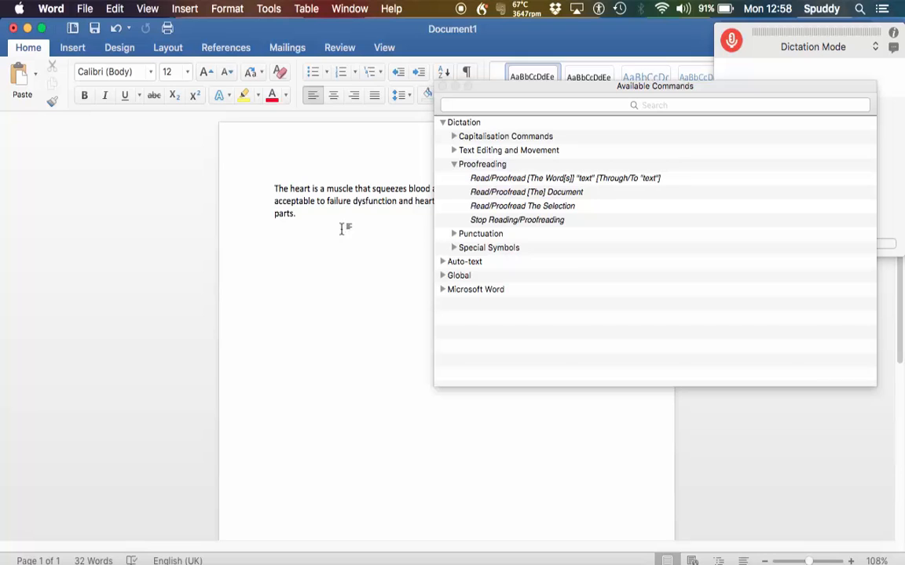
left_click(454, 150)
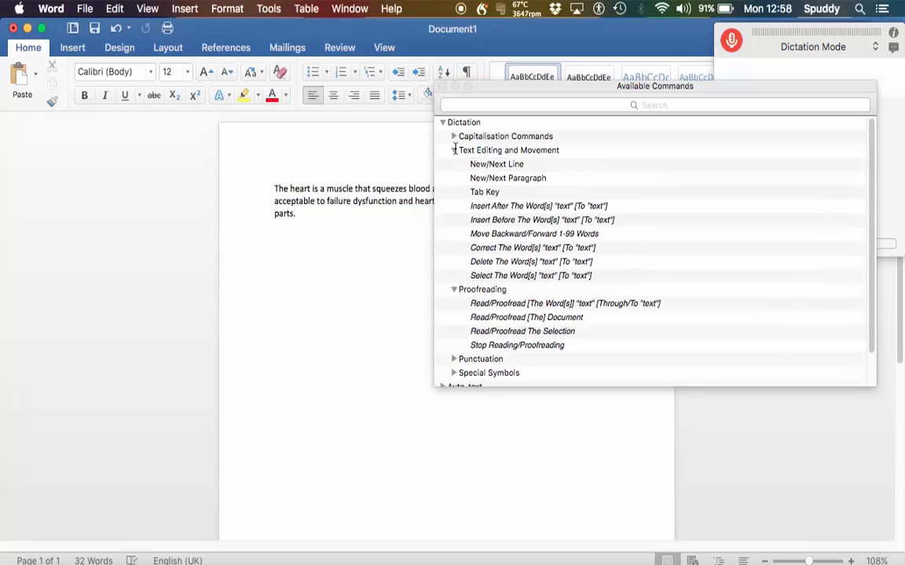
left_click(453, 150)
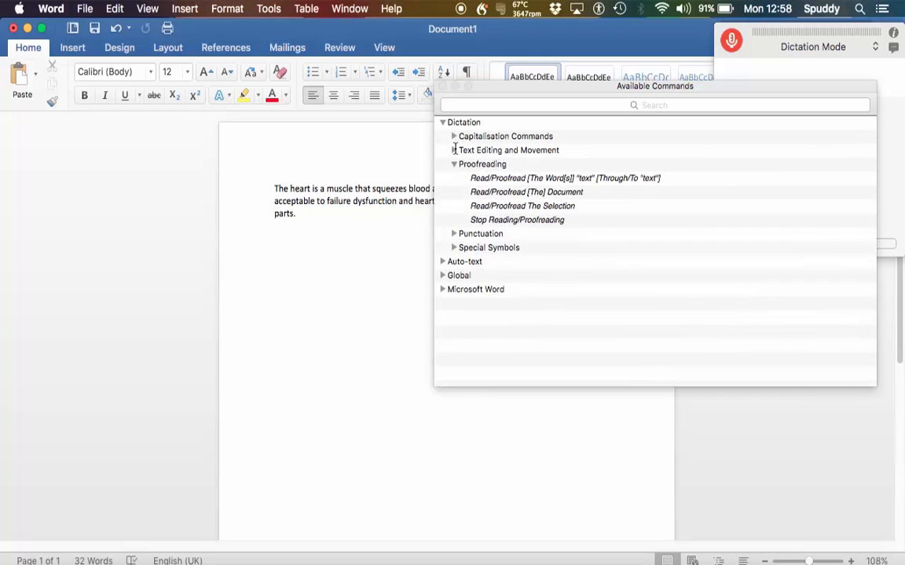
left_click(442, 87)
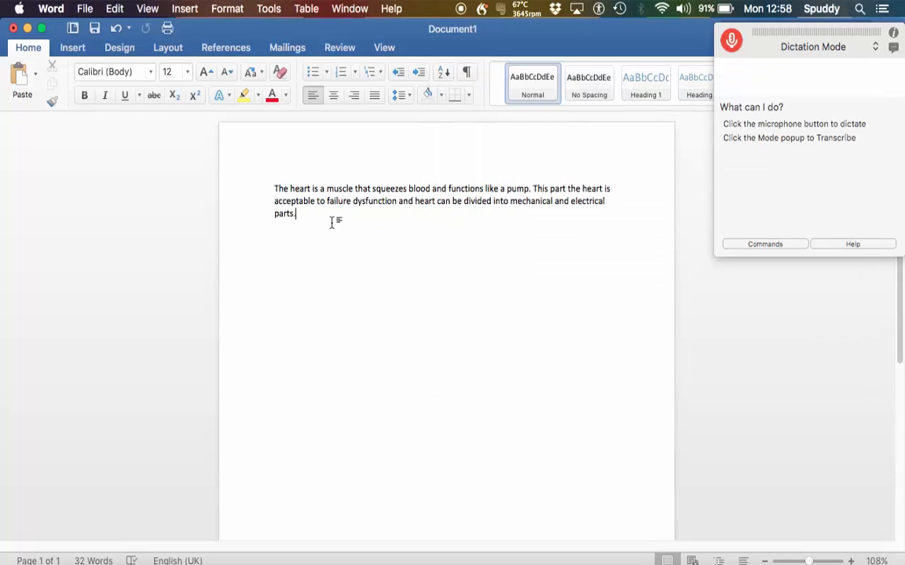
Turn on the Dragon microphone and place the insertion point at the end of the heart paragraph.
left_click(729, 46)
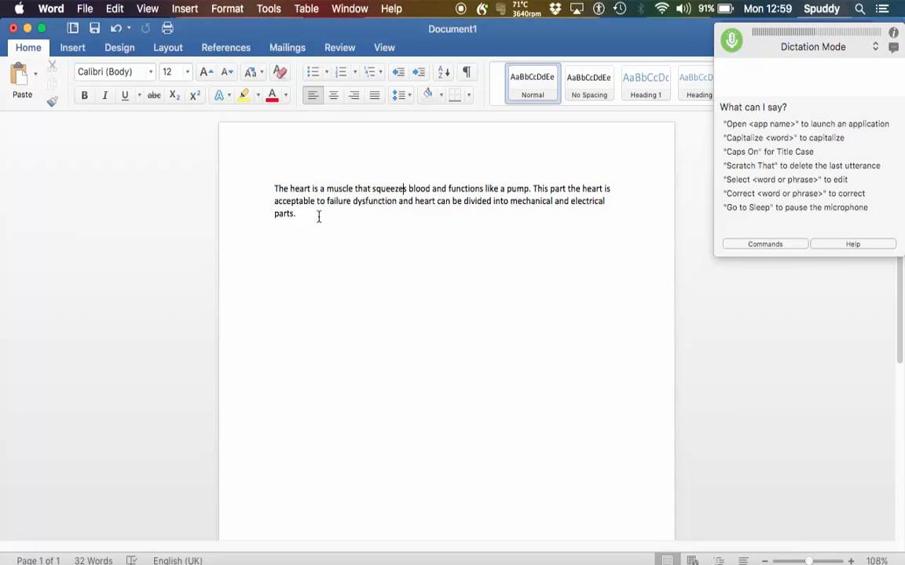
left_click(318, 217)
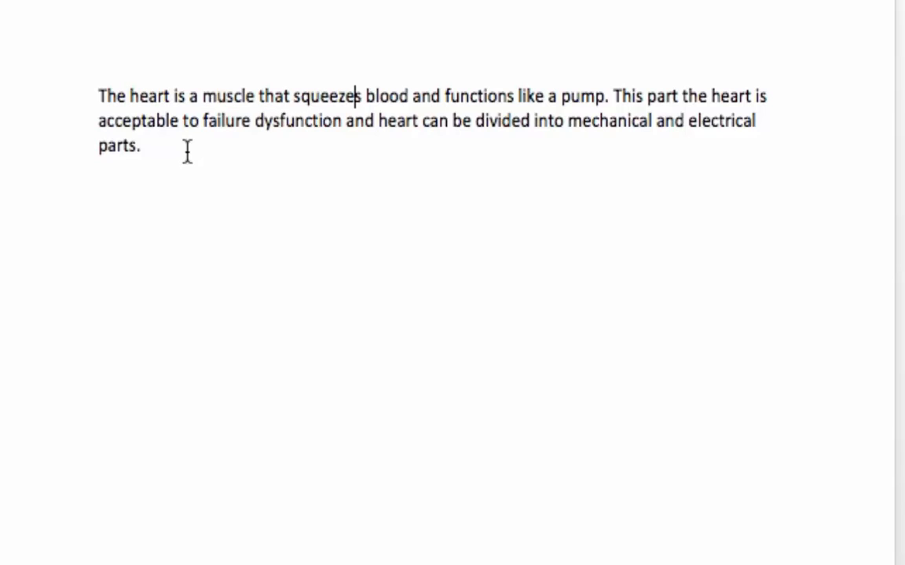
left_click(186, 151)
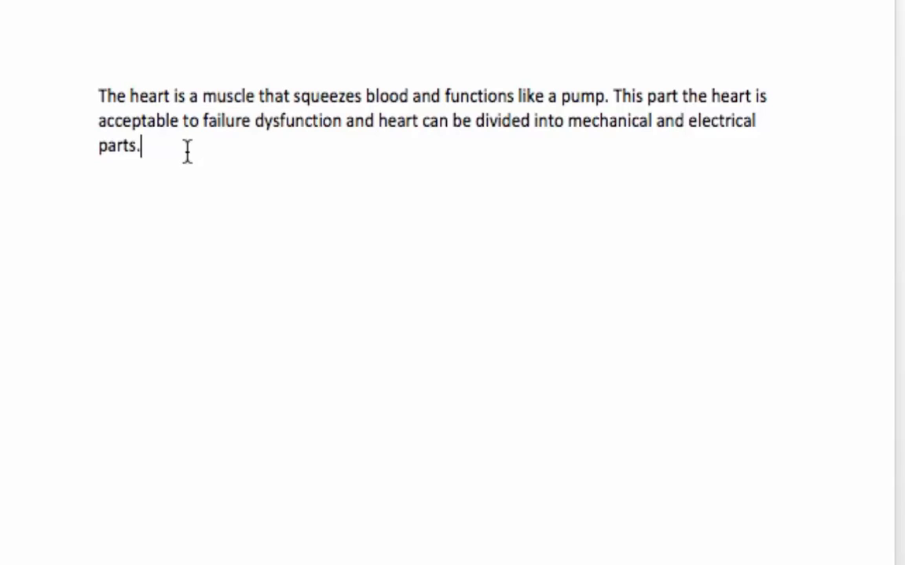
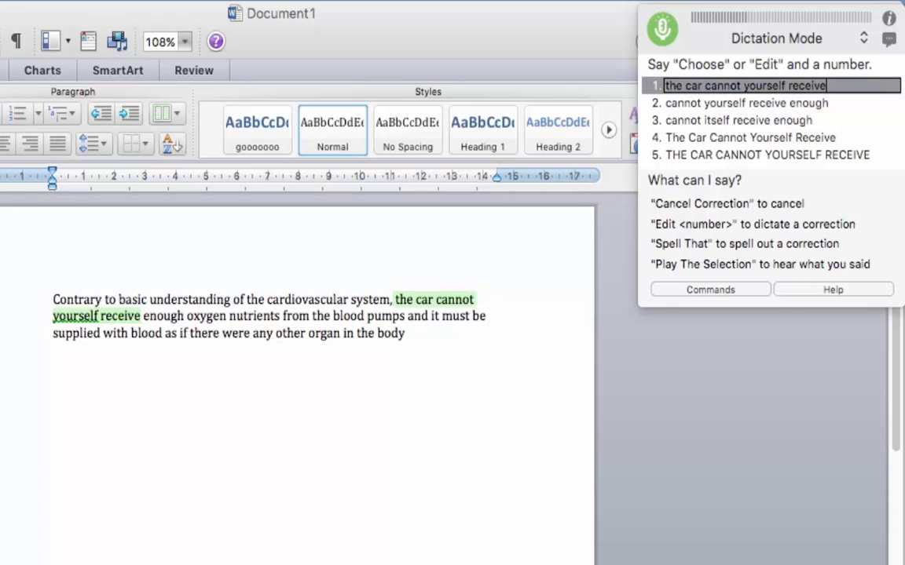
Correct the highlighted phrase "the car cannot yourself receive" to "the heart cannot itself receive" in Dragon's first correction choice.
key("alt+BackSpace")
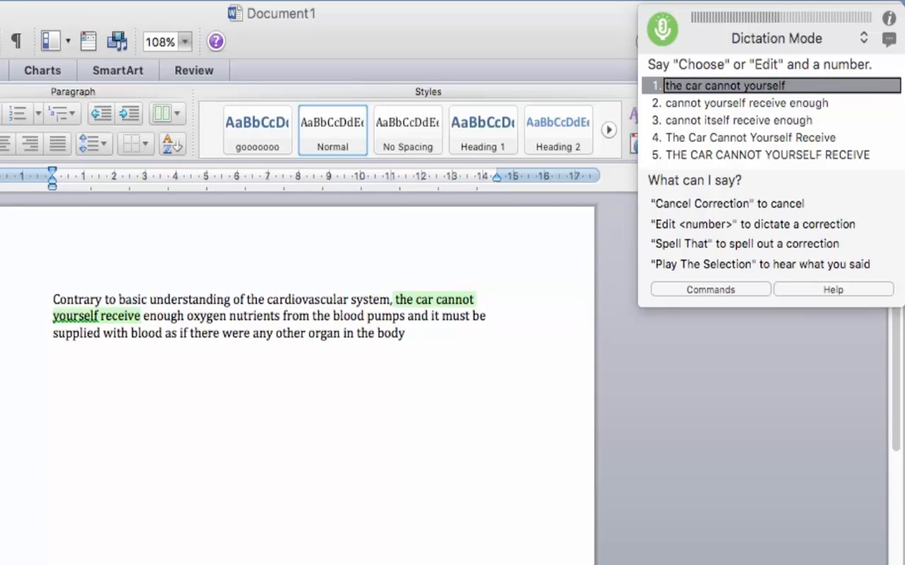
key("alt+BackSpace")
key("alt+BackSpace")
key("alt+BackSpace")
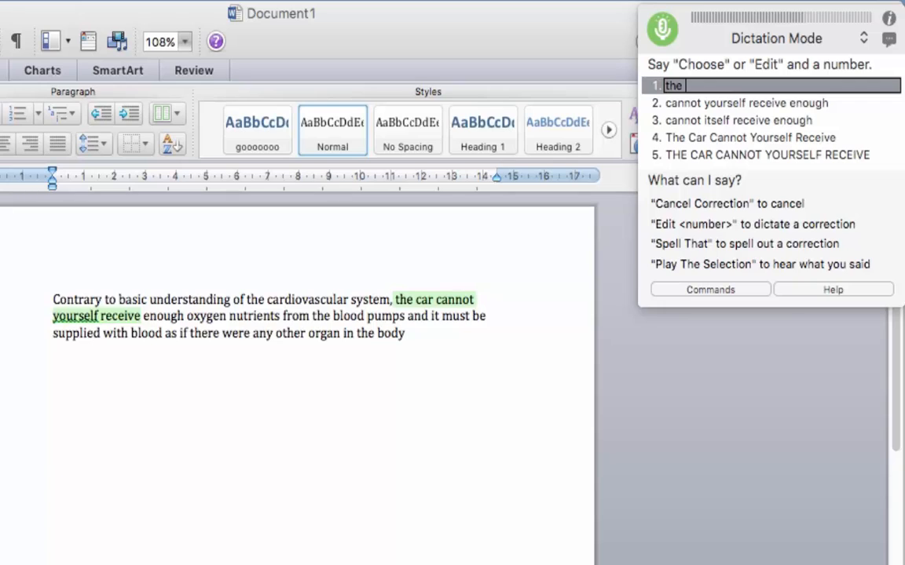
type("heart cannot")
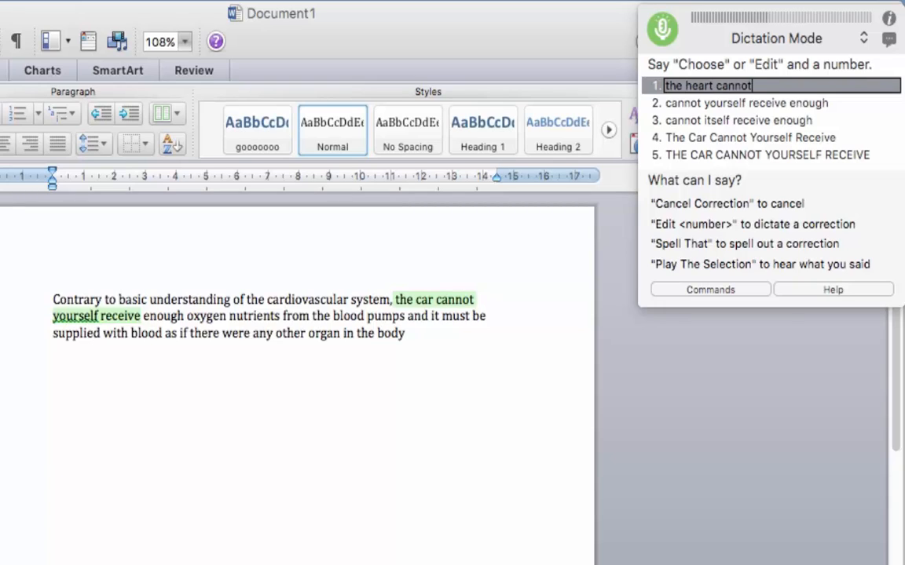
type(" itself receive enough")
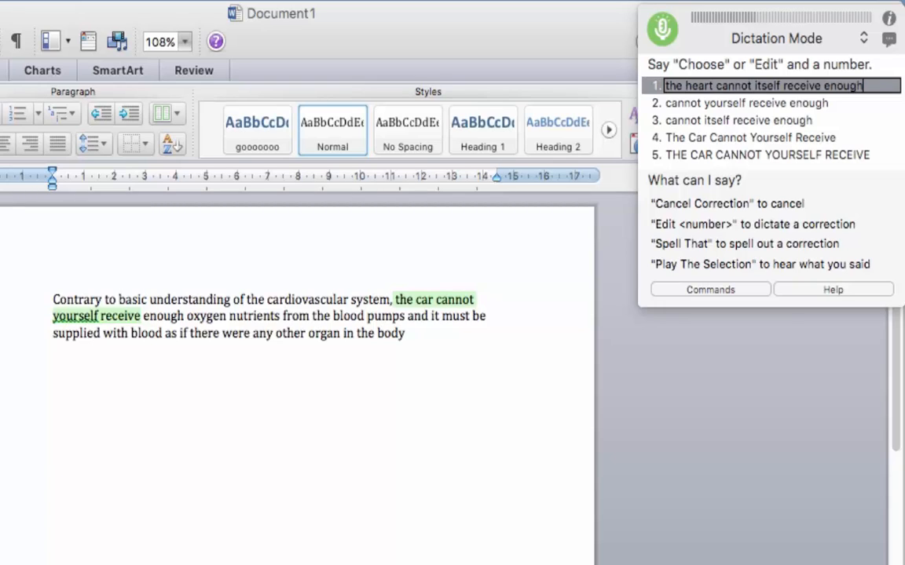
key("BackSpace")
key("BackSpace")
key("BackSpace")
key("BackSpace")
key("BackSpace")
key("BackSpace")
key("BackSpace")
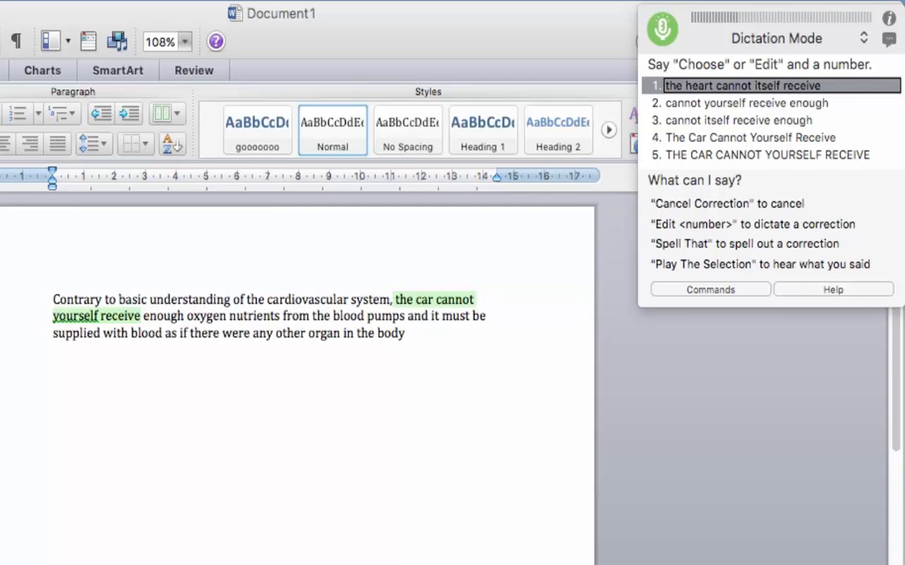
key("Return")
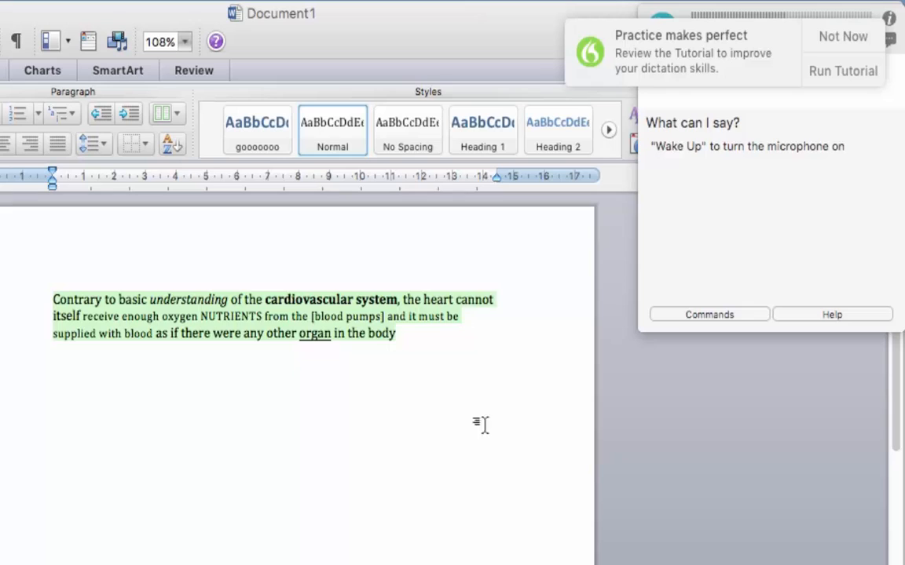
Dismiss the Dragon tutorial reminder and end the sentence about traditional privation theory in Document2 with a full stop.
left_click(822, 36)
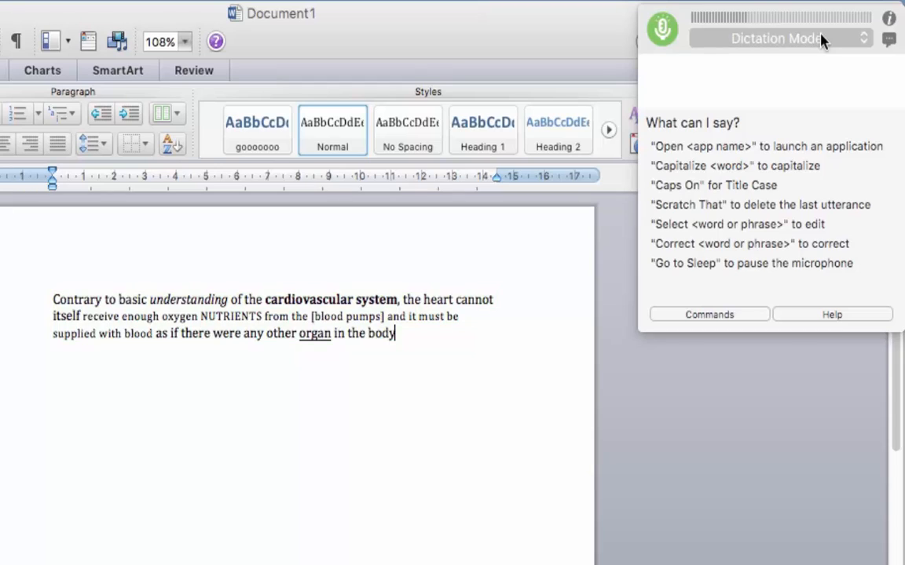
key("Return")
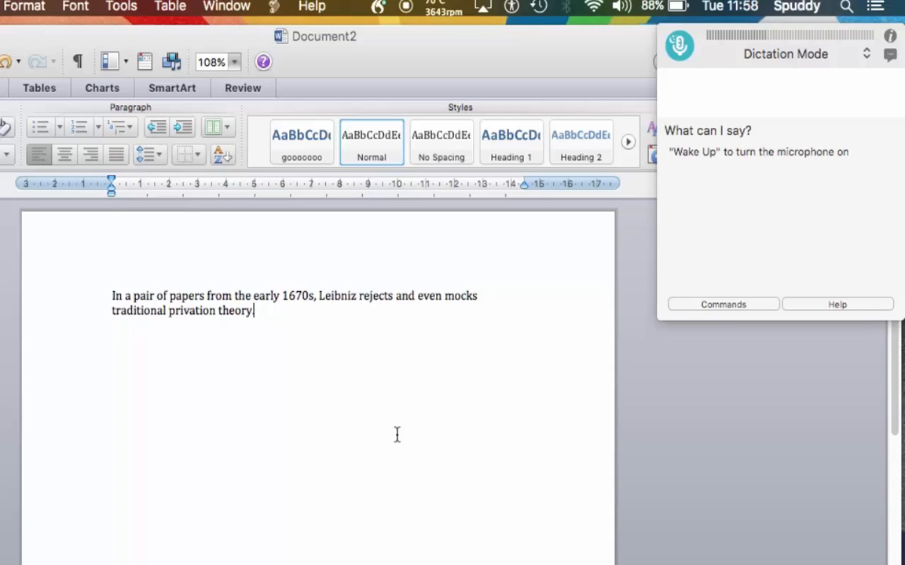
type(".")
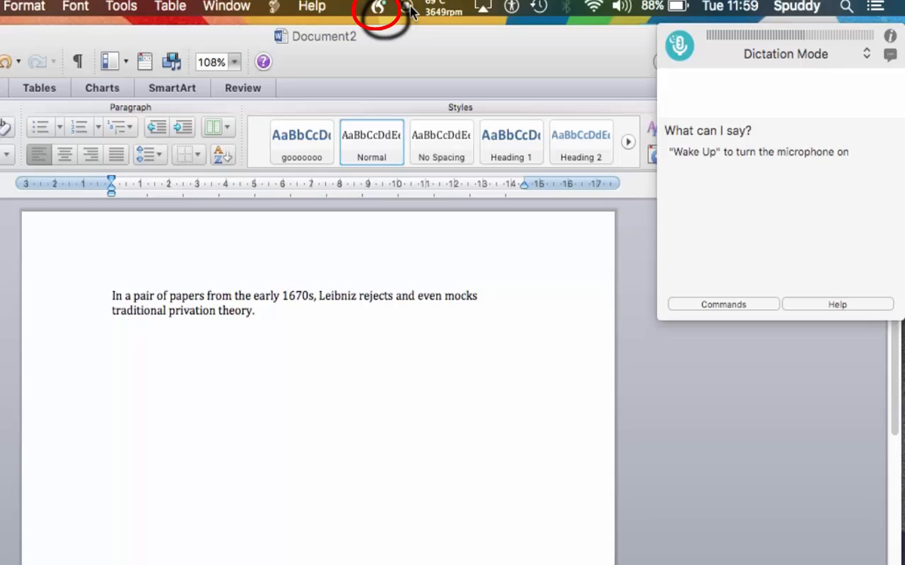
Open Dragon's Vocabulary Editor and view the form for adding a word, leaving it without adding anything.
left_click(378, 8)
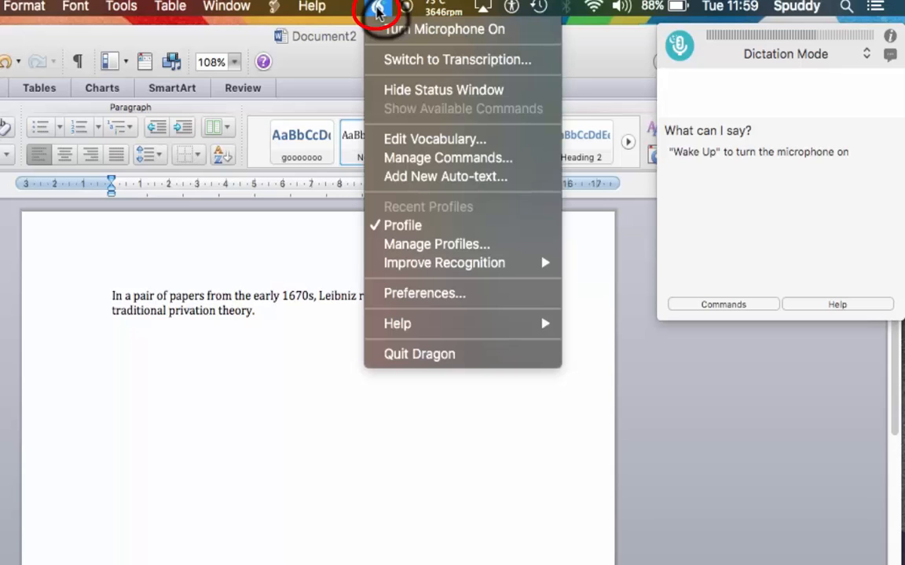
left_click(416, 146)
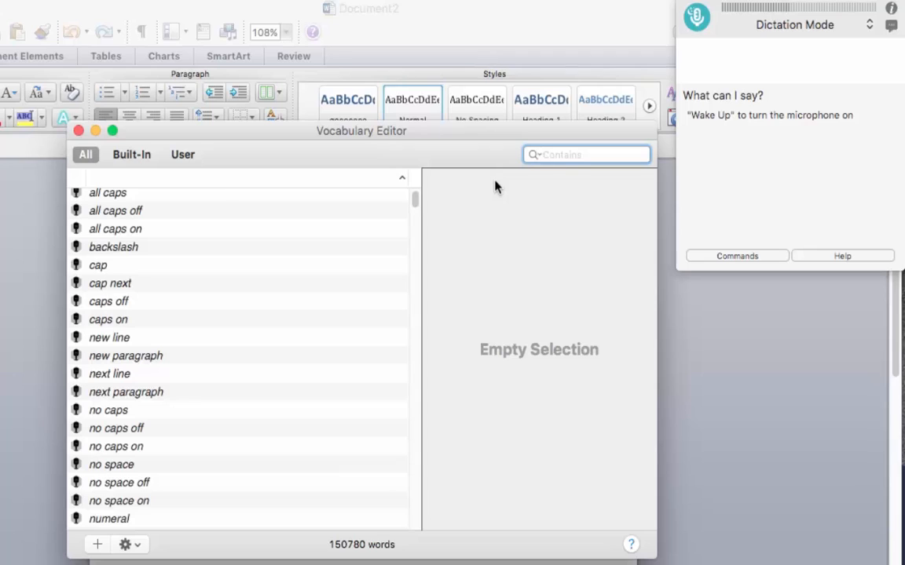
left_click(98, 544)
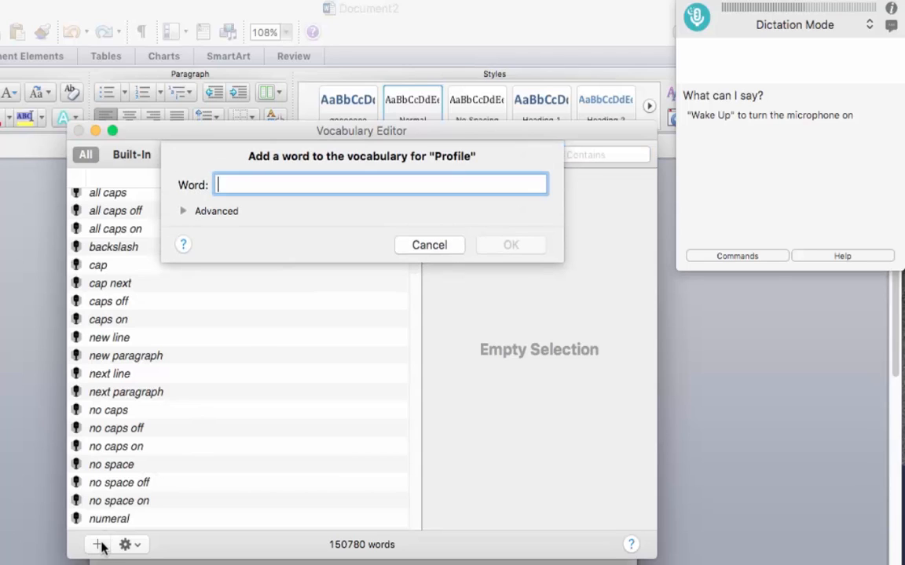
left_click(431, 249)
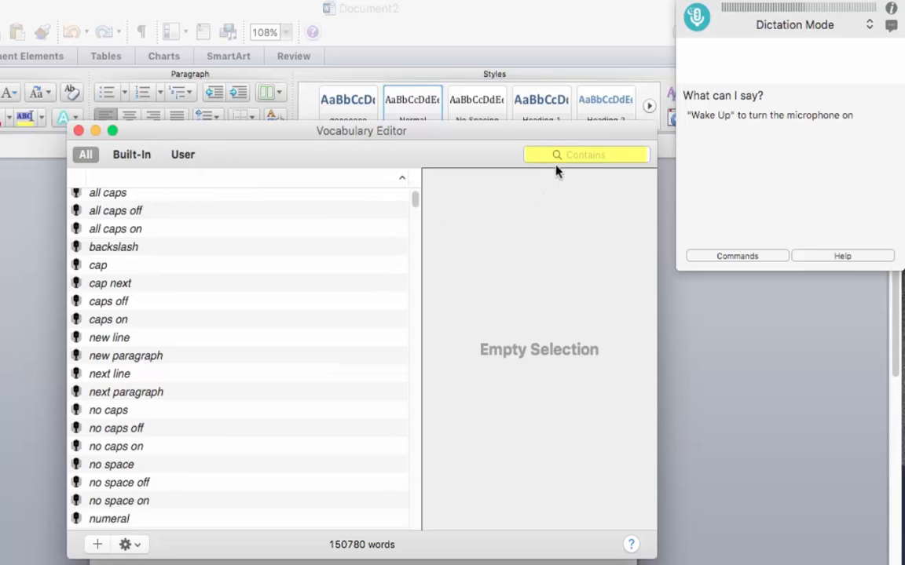
Search the vocabulary for the three-letter spelling of the first name and view its entry's properties.
left_click(577, 155)
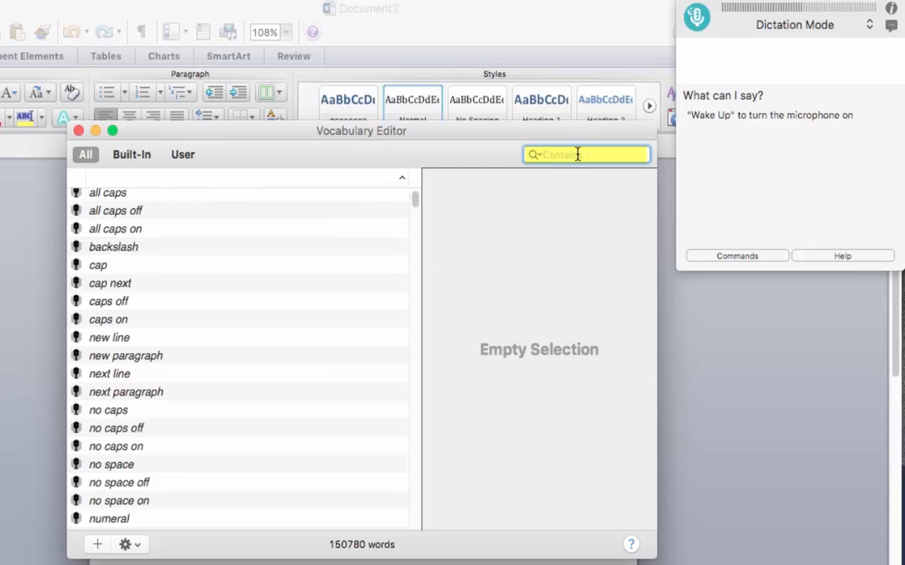
type("lab")
type("n")
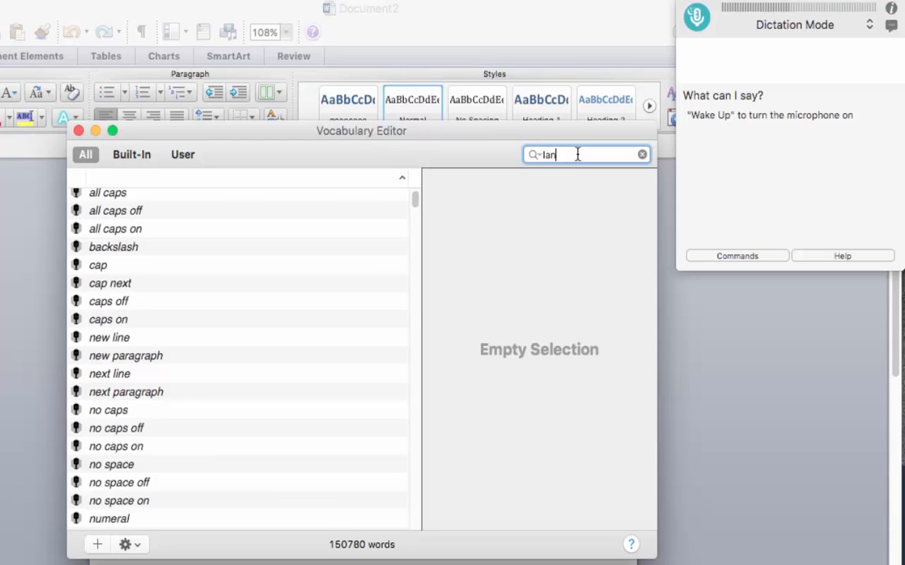
key("Return")
left_click(331, 307)
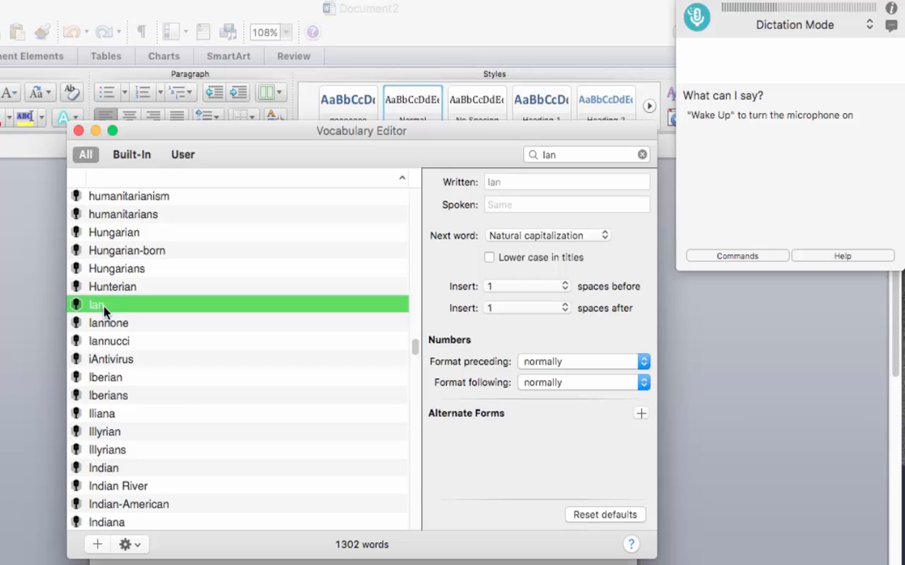
Search the vocabulary for the four-letter spelling of the first name, view its entry and close the Vocabulary Editor.
left_click(559, 154)
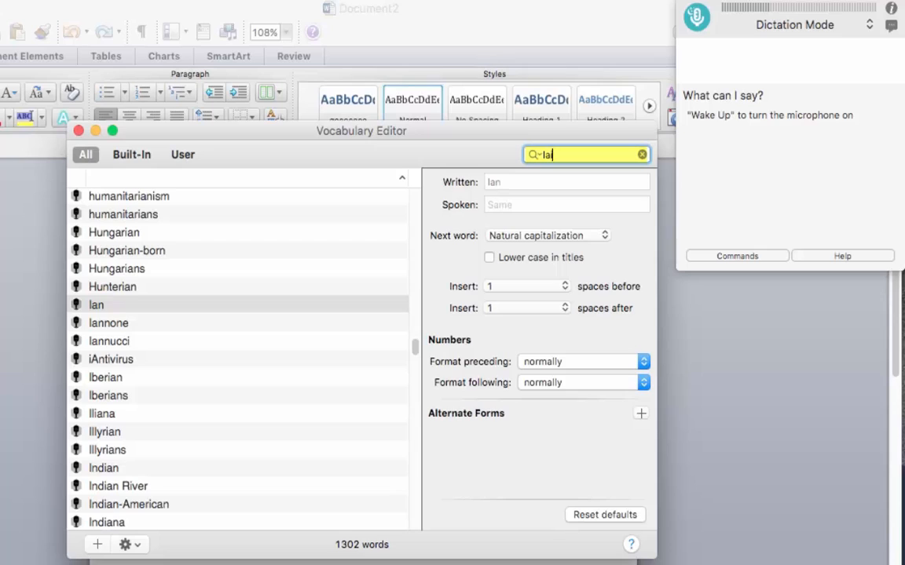
type("in")
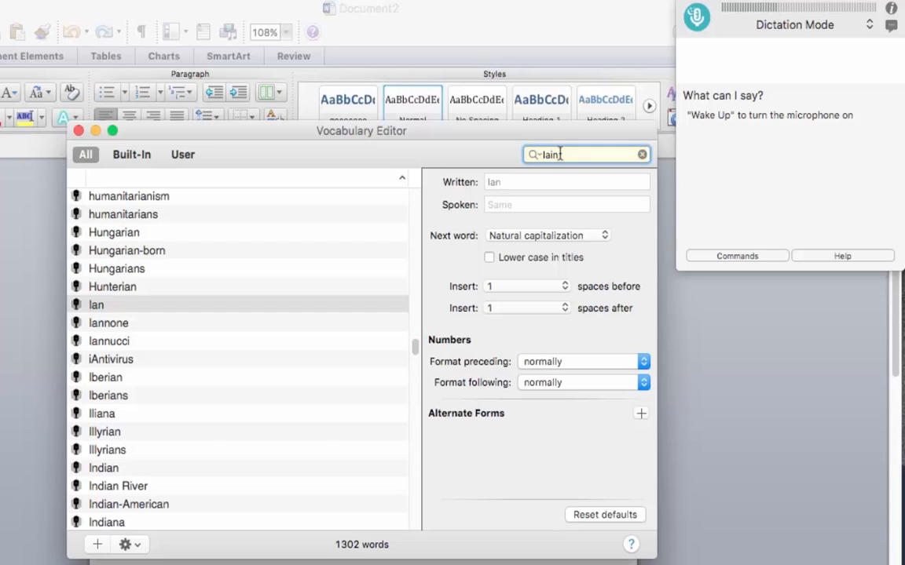
key("Return")
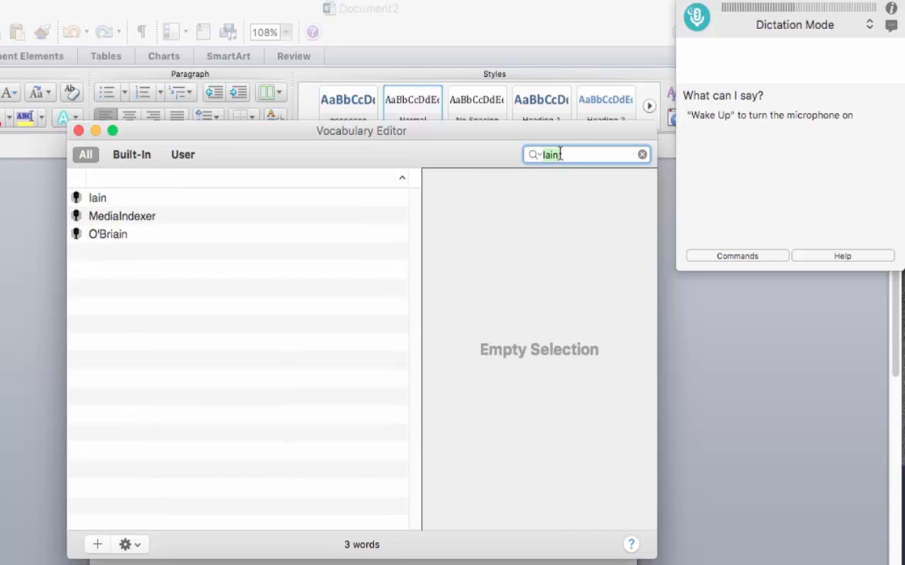
left_click(95, 201)
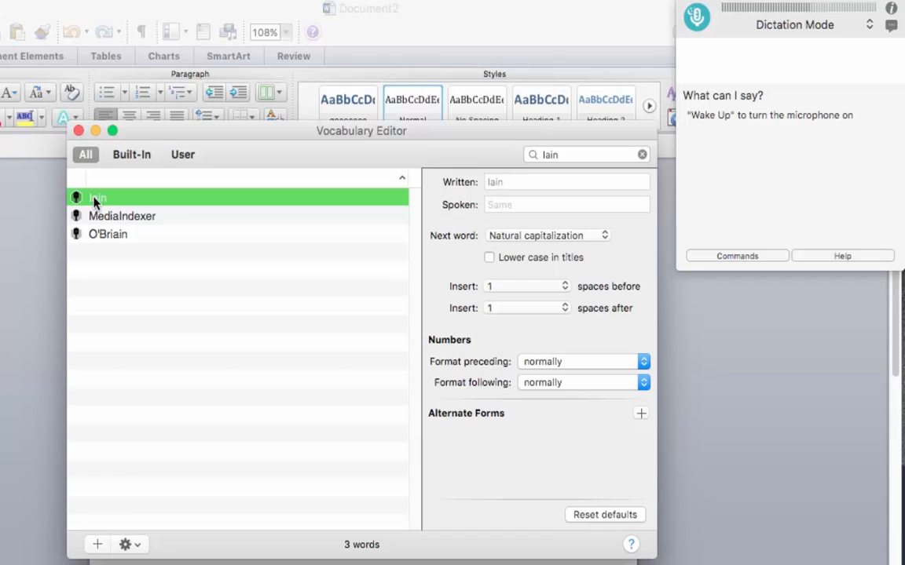
left_click(78, 130)
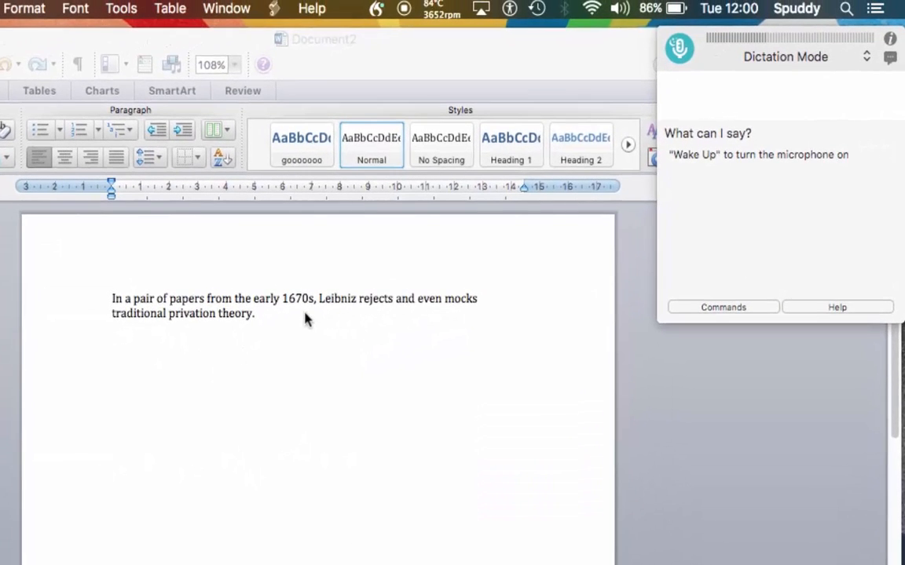
Below the Leibniz paragraph, enter two lines reading "Nice to meet you my name is" plus the three-letter first name, each ending with a full stop.
left_click(306, 314)
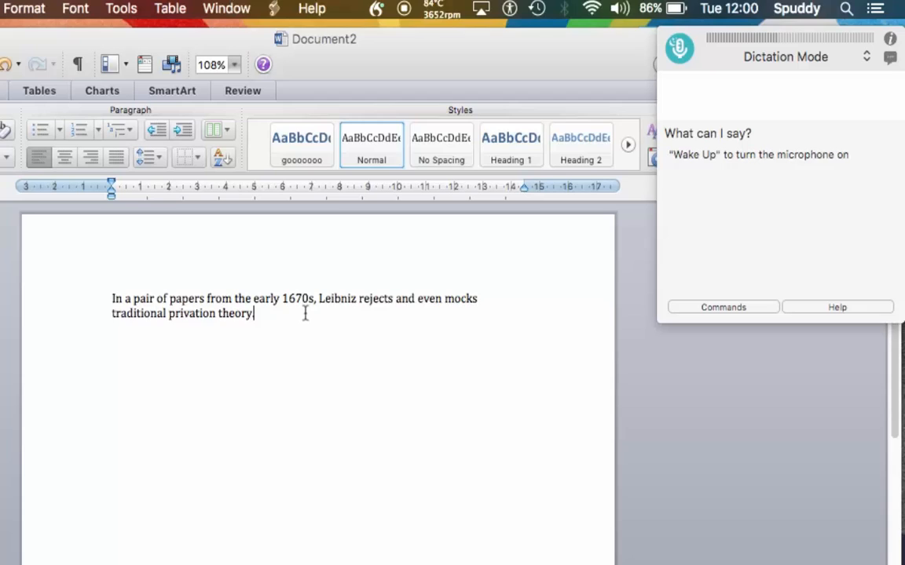
key("Return")
key("Return")
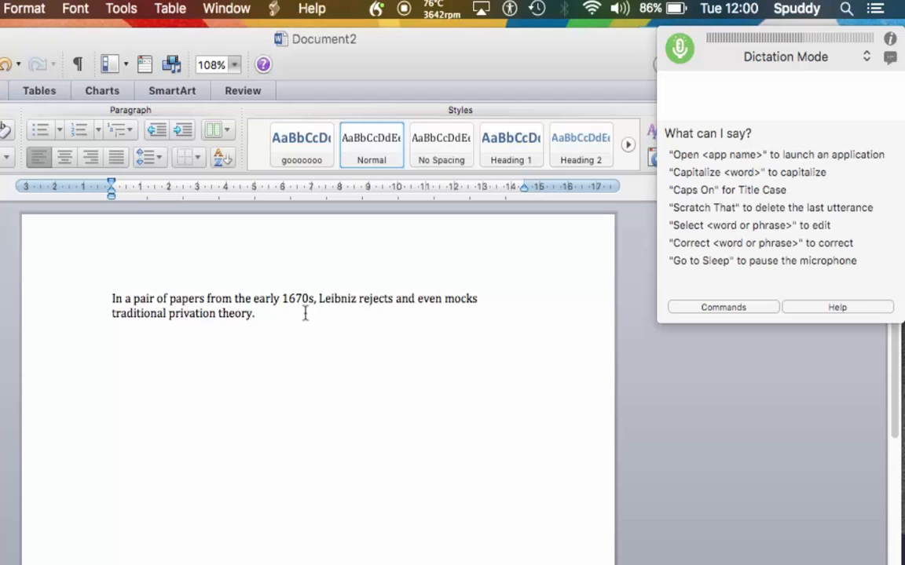
type("Nice to meet you my name is Ian")
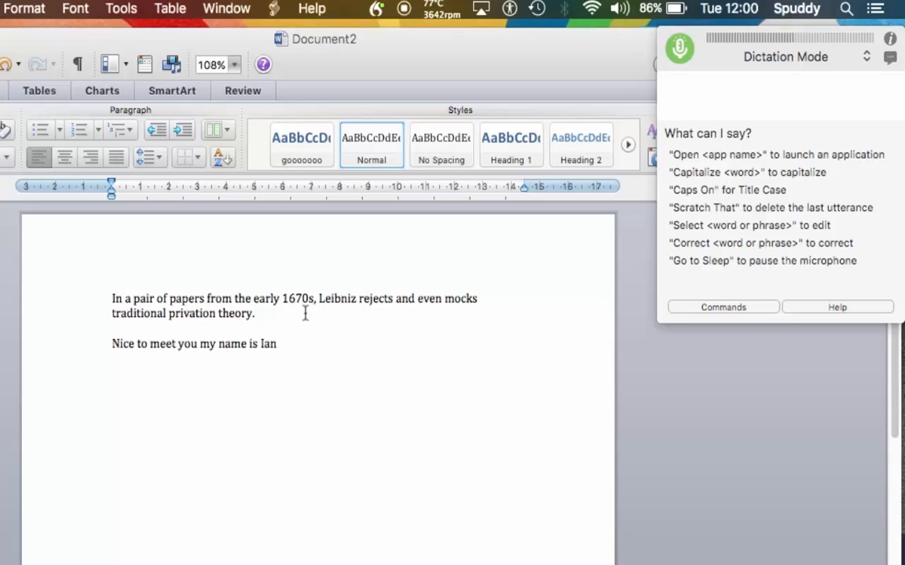
type(".")
key("Return")
type("Nice to meet you my name is Ian")
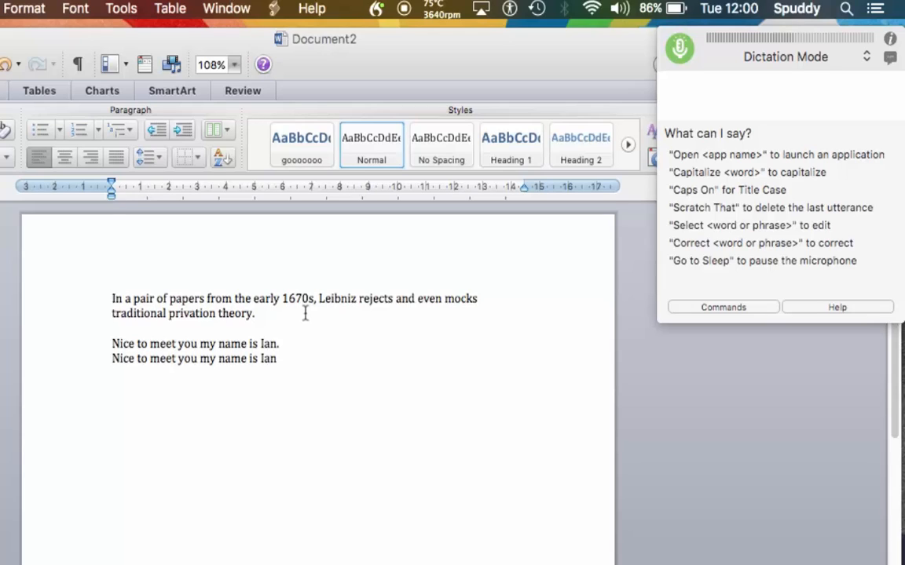
type(".")
Add a third "Nice to meet you my name is" line, spelling out the four-letter version of the first name in Spelling Mode.
key("Return")
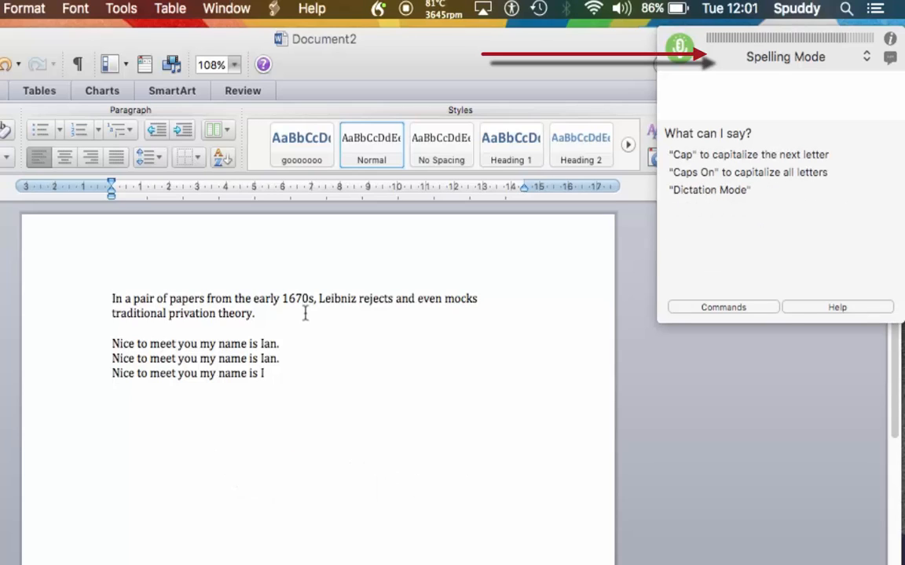
type("ain")
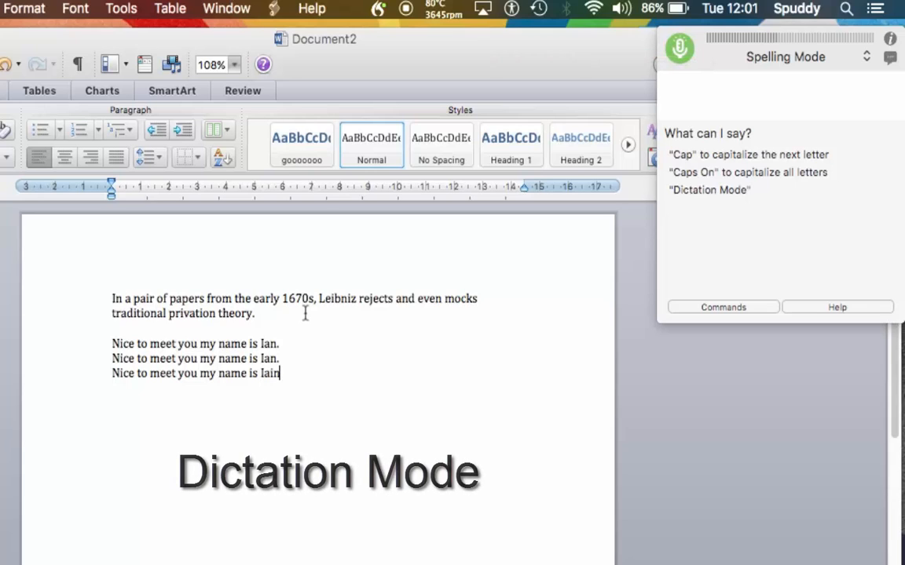
Return to Dictation Mode, end the third line with a full stop and add a fourth "Nice to meet you my name is" line with the three-letter first name.
type(".")
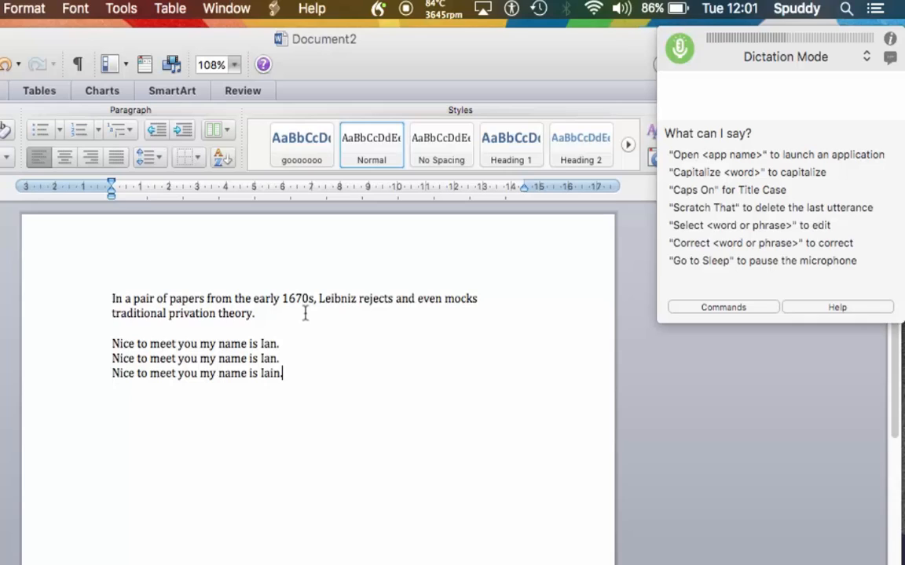
key("Return")
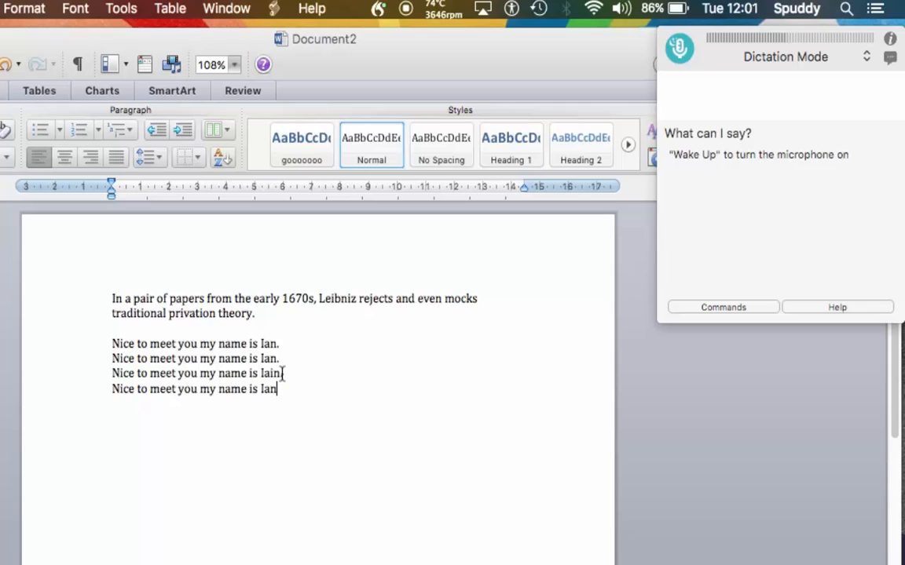
Add the four-letter first name to the vocabulary, with the same name followed by "main" as its spoken form, and close the Vocabulary Editor.
left_click(380, 10)
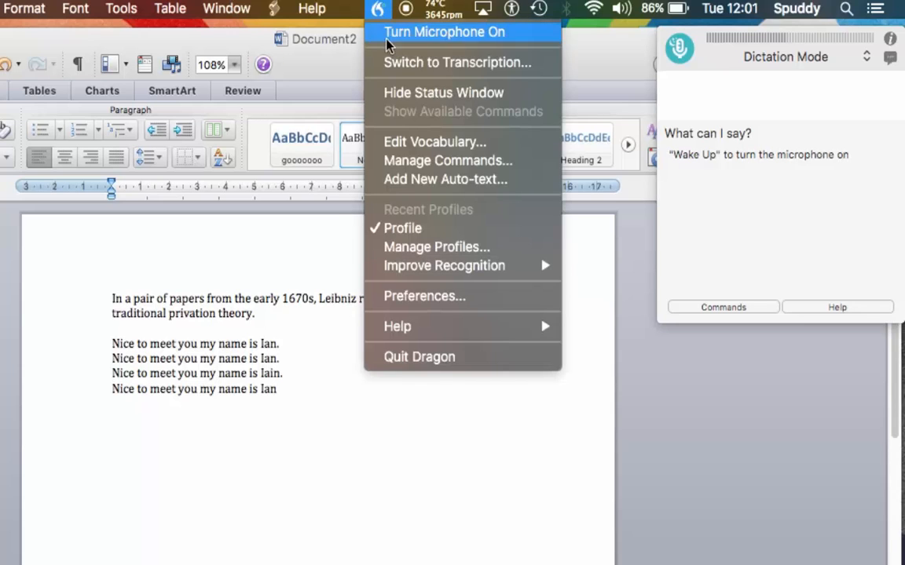
left_click(400, 142)
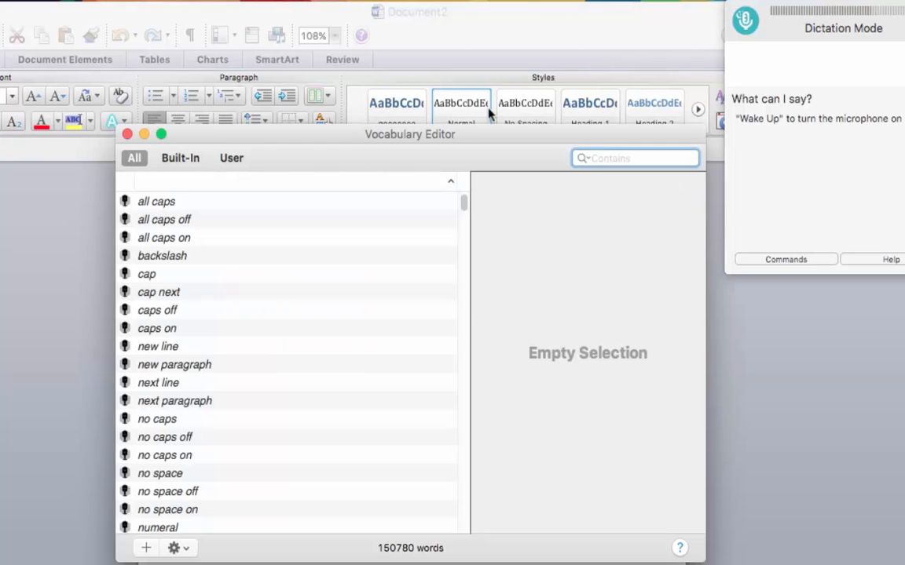
left_click(146, 548)
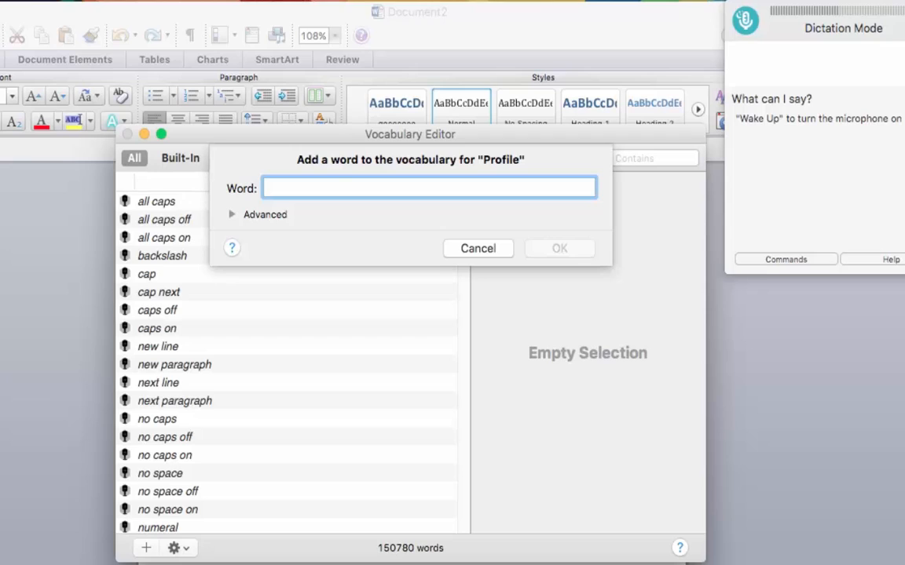
type("lain")
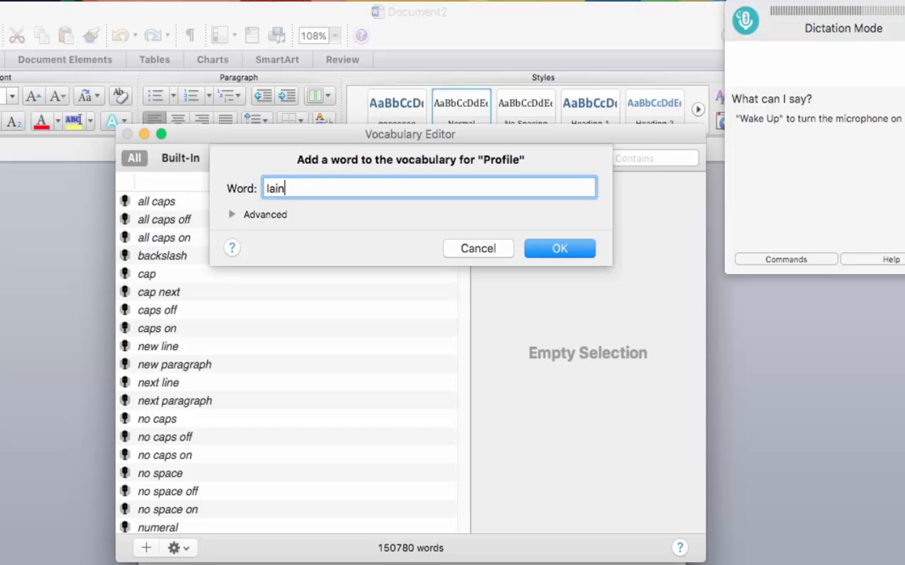
left_click(232, 216)
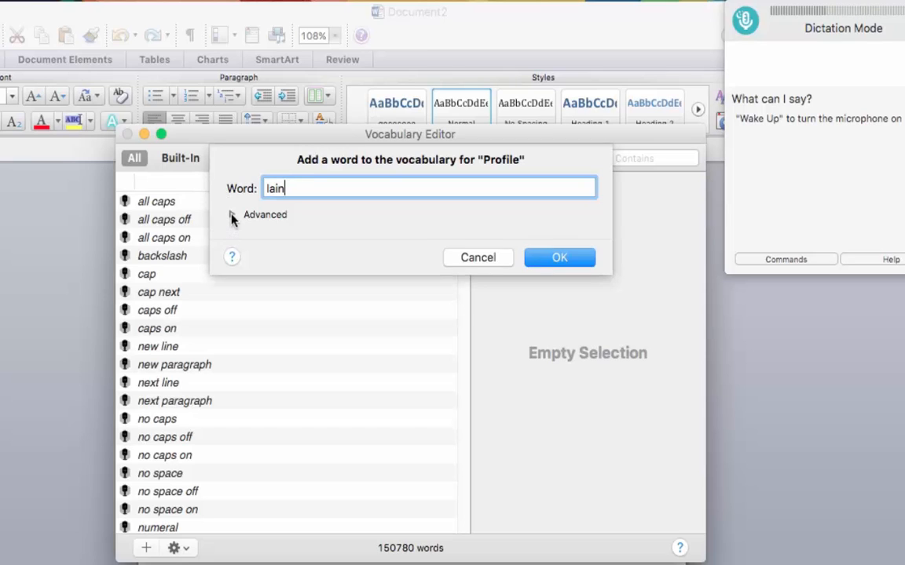
left_click(253, 273)
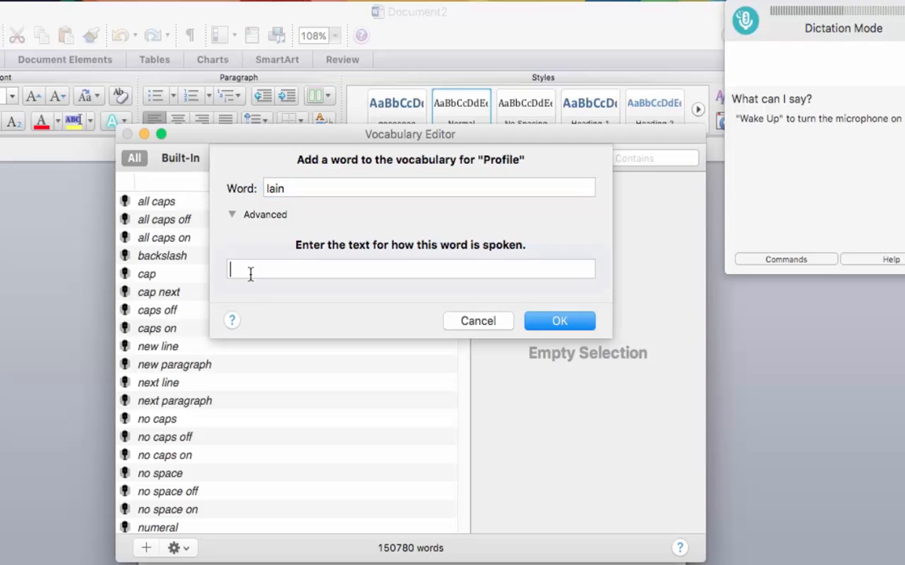
type("la")
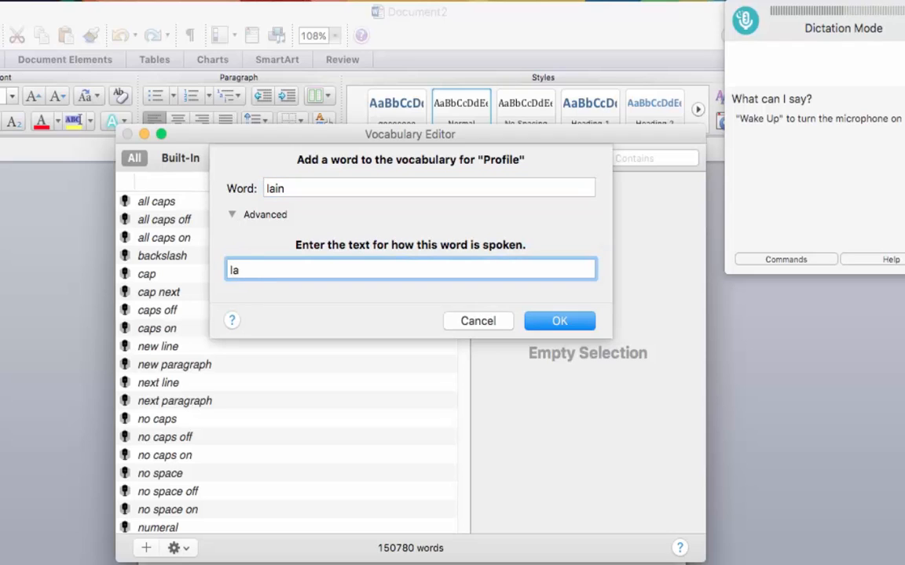
type("in main")
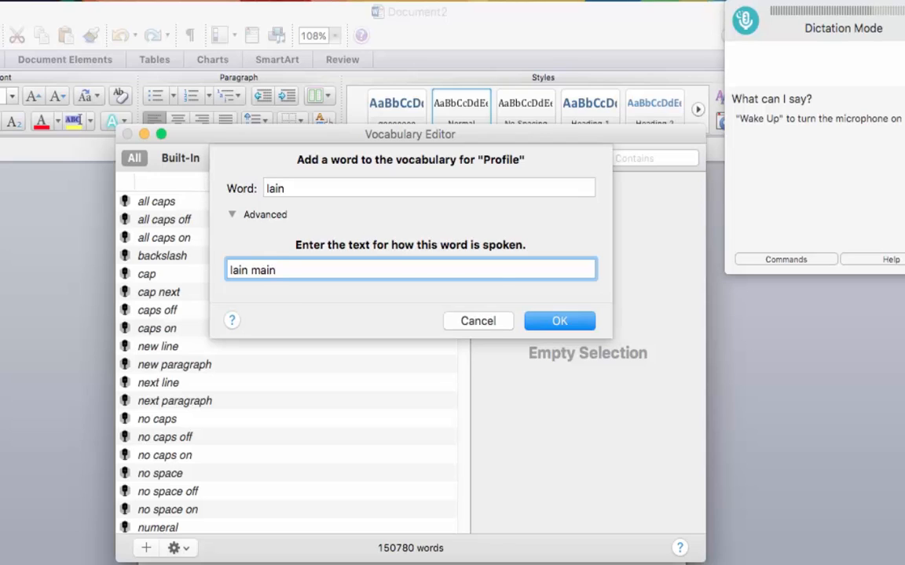
left_click(547, 324)
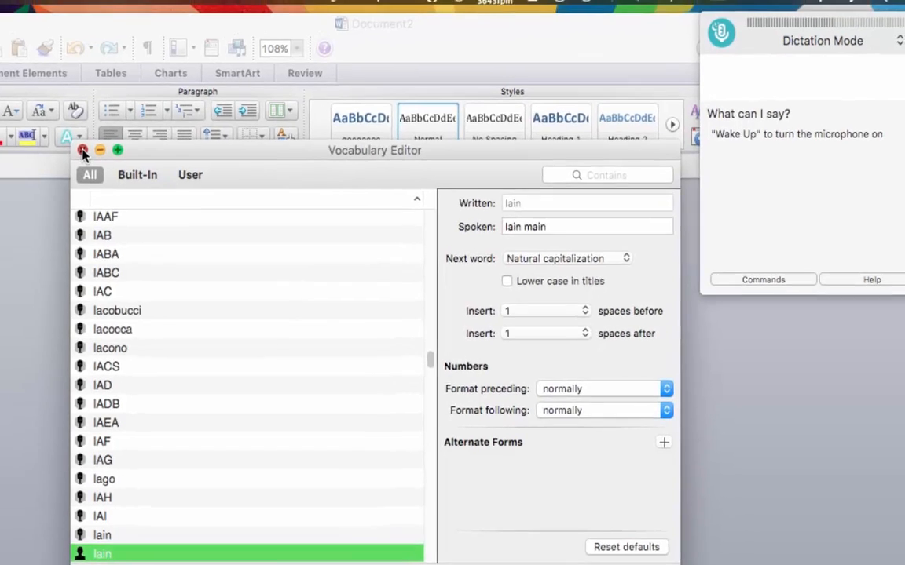
left_click(128, 135)
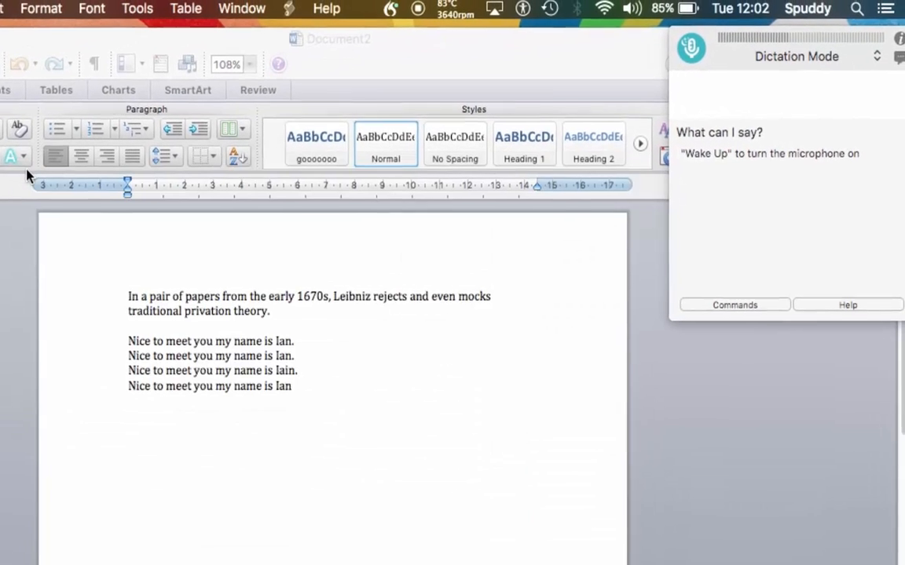
Below the fourth line, dictate another "Nice to meet you my name is" line using the custom spoken form of the four-letter first name.
left_click(298, 398)
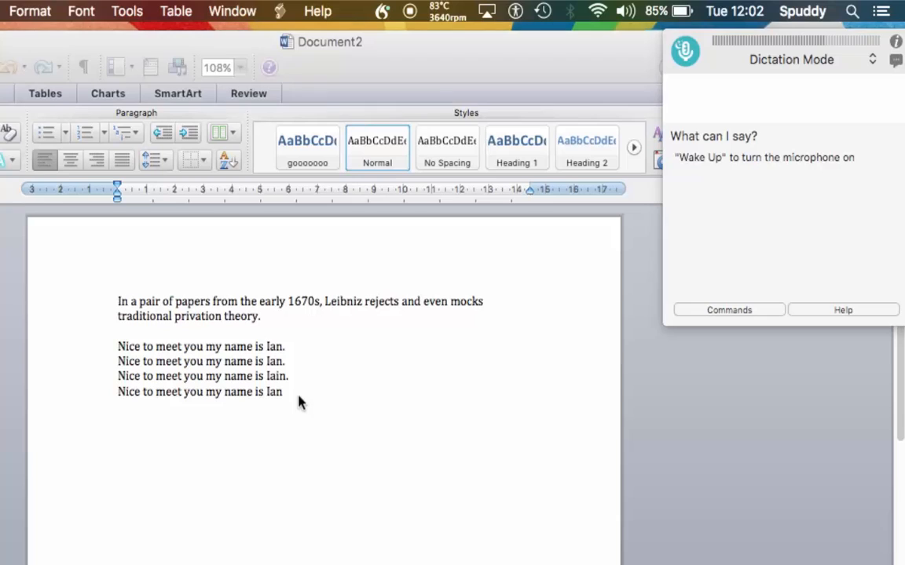
key("Return")
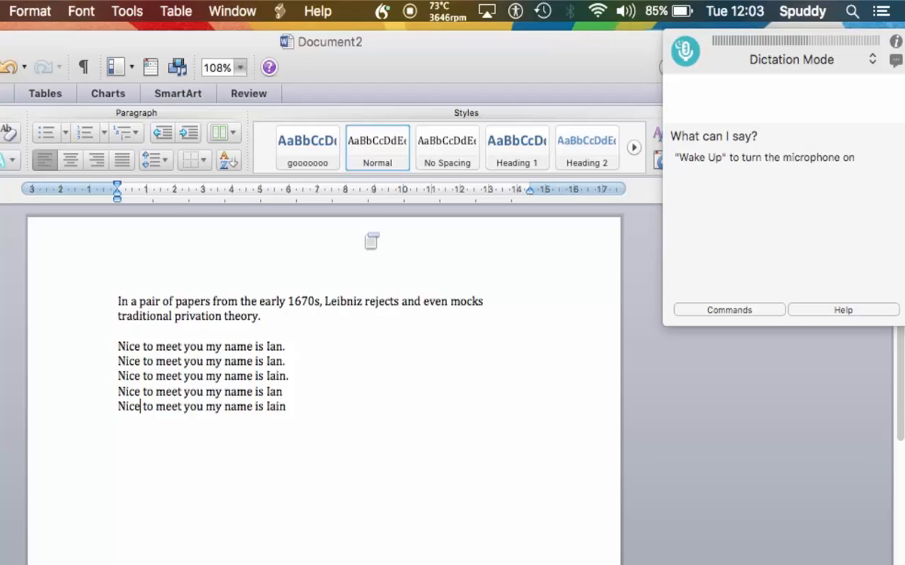
Search the vocabulary for the four-letter first name and view the properties of the user-added entry.
left_click(382, 12)
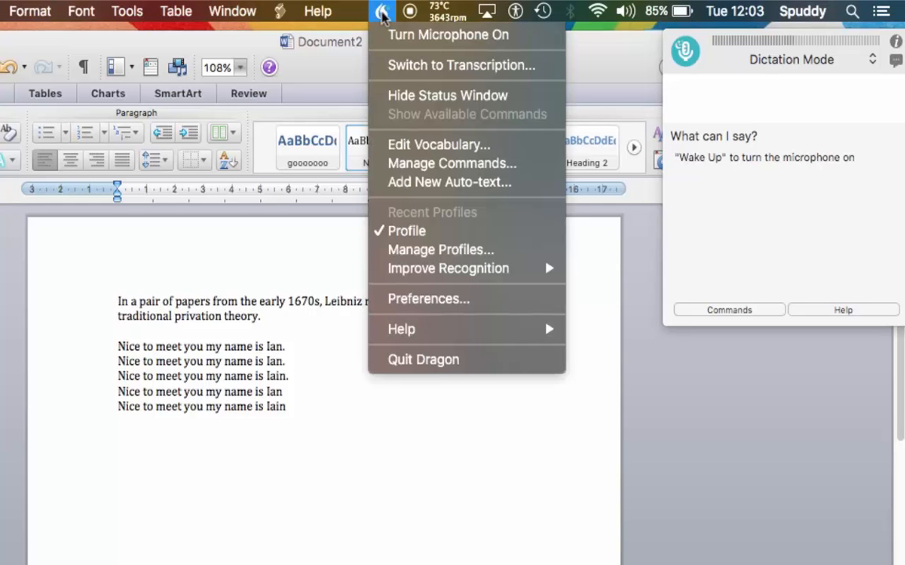
left_click(401, 146)
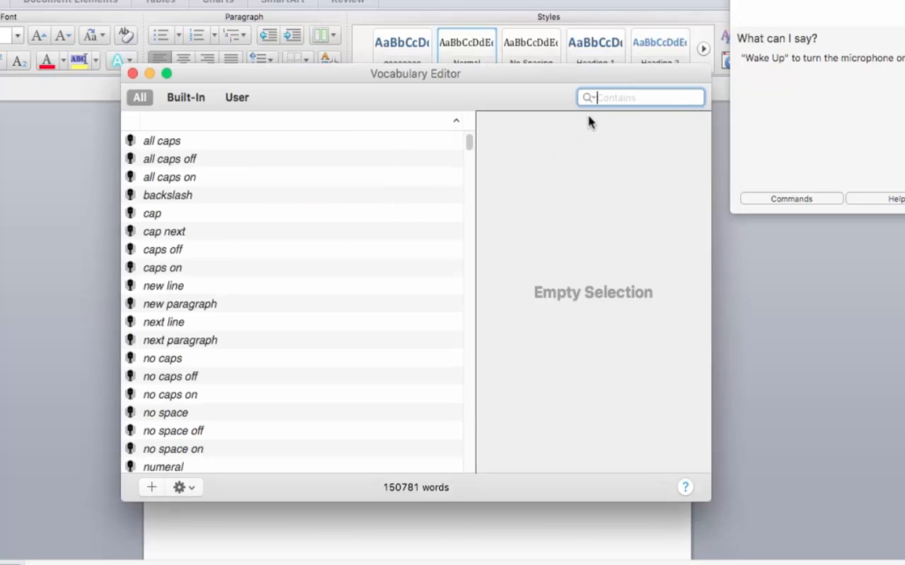
type("la")
type("in")
key("Return")
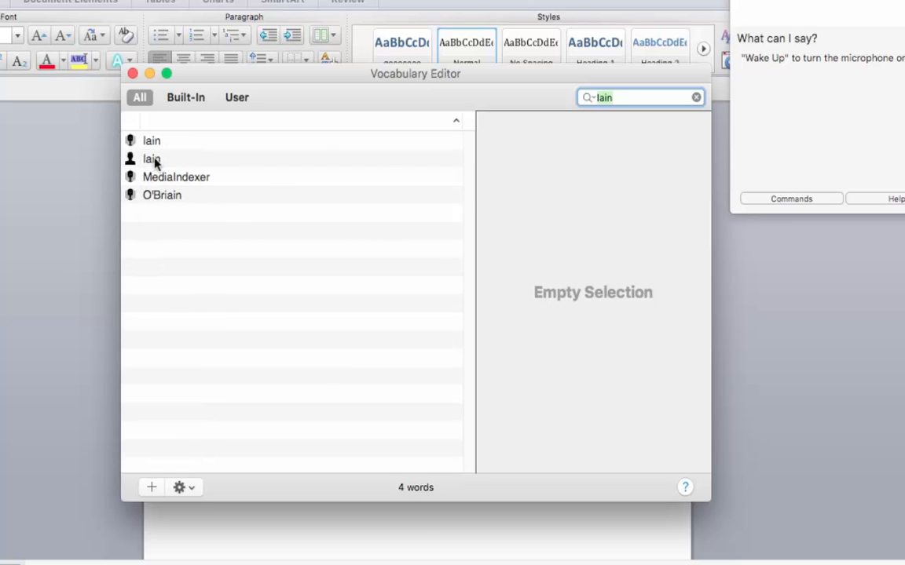
left_click(154, 162)
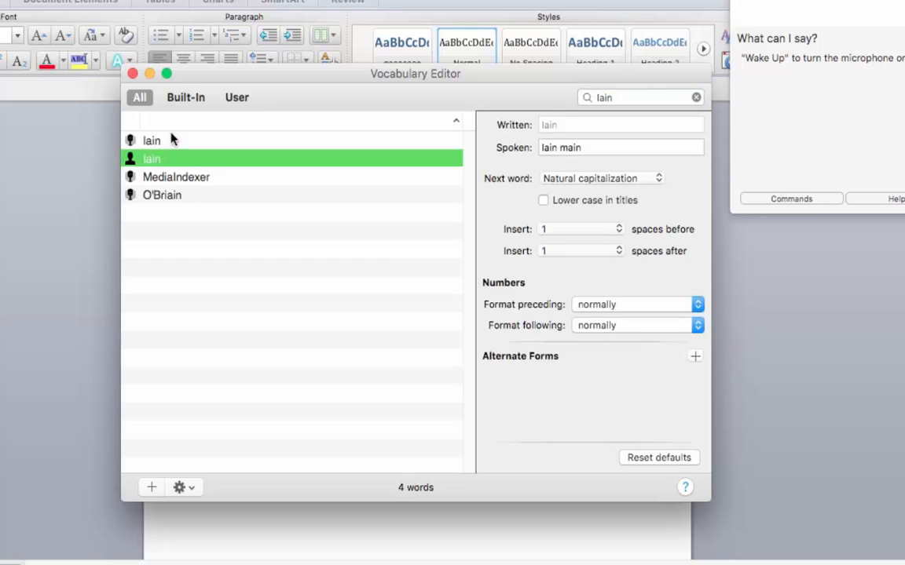
Filter the vocabulary to User words and train the spoken form of the four-letter first name entry.
left_click(237, 99)
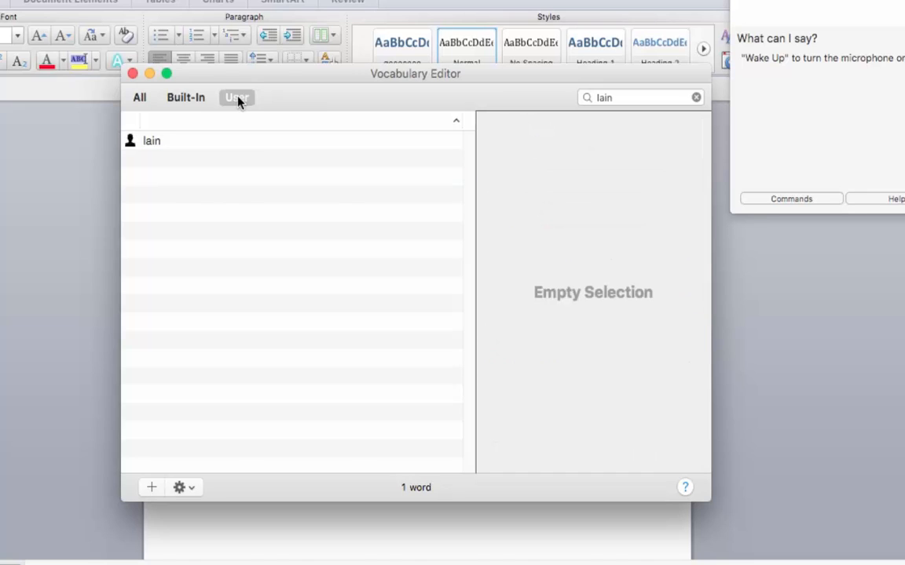
left_click(161, 150)
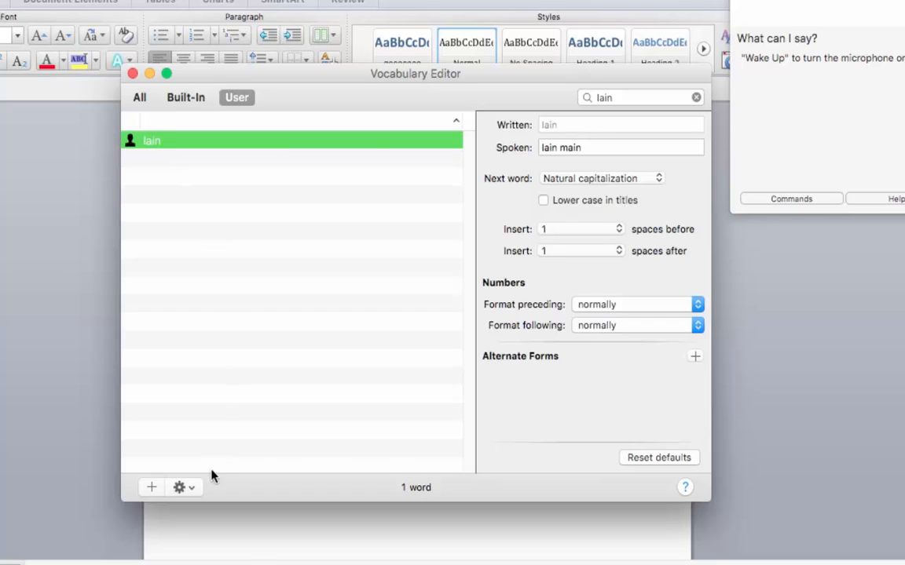
left_click(192, 488)
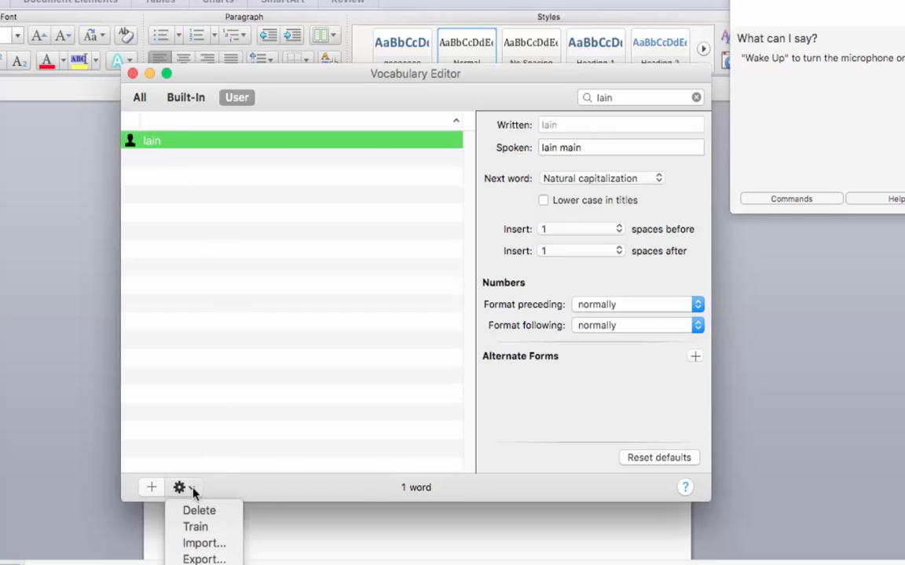
left_click(198, 527)
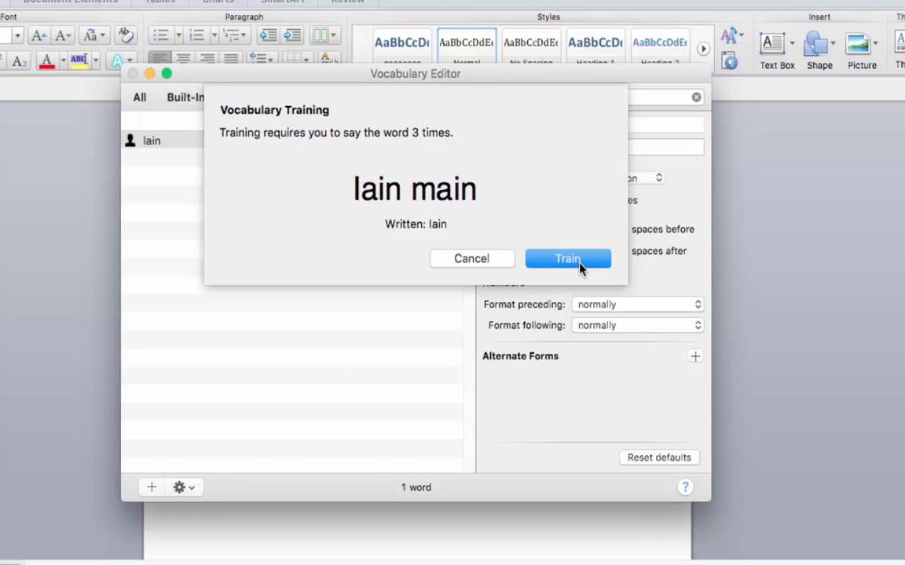
left_click(579, 265)
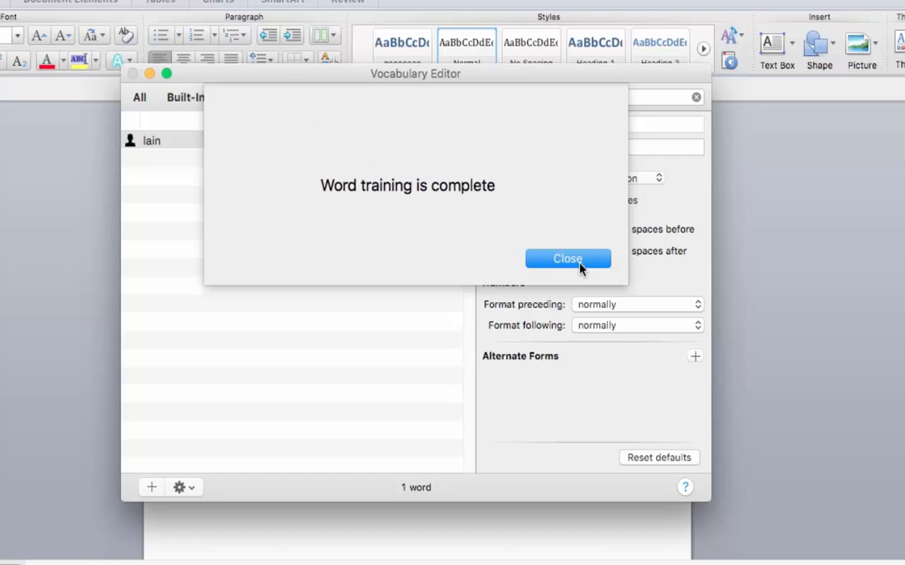
left_click(578, 261)
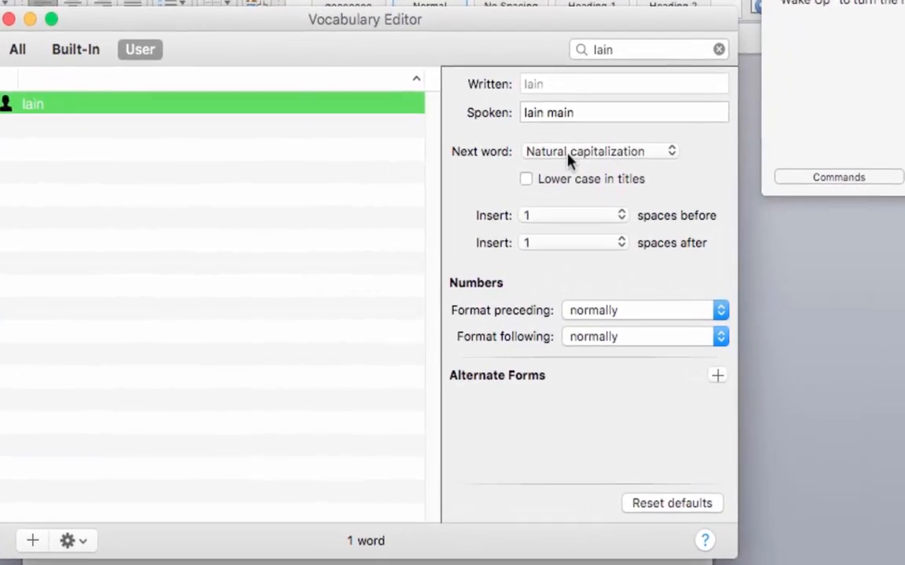
Review the entry's next-word capitalization and spaces-before options, keeping Natural capitalization and 1 space, and close the Vocabulary Editor.
left_click(576, 182)
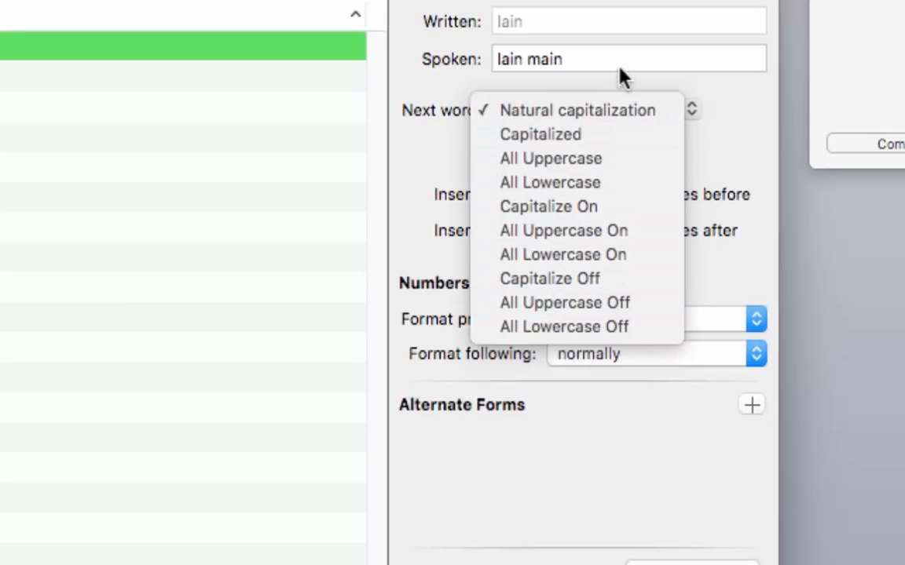
left_click(699, 88)
left_click(590, 195)
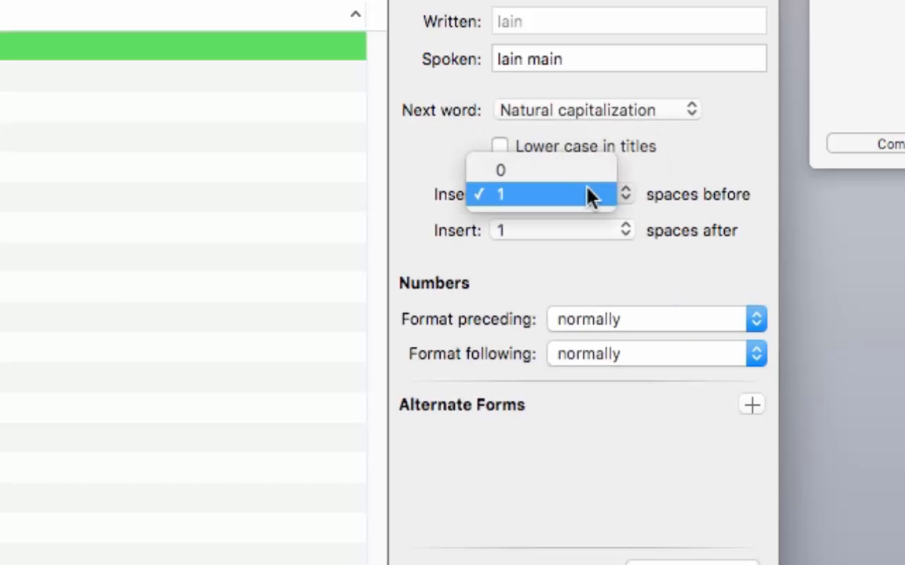
left_click(589, 196)
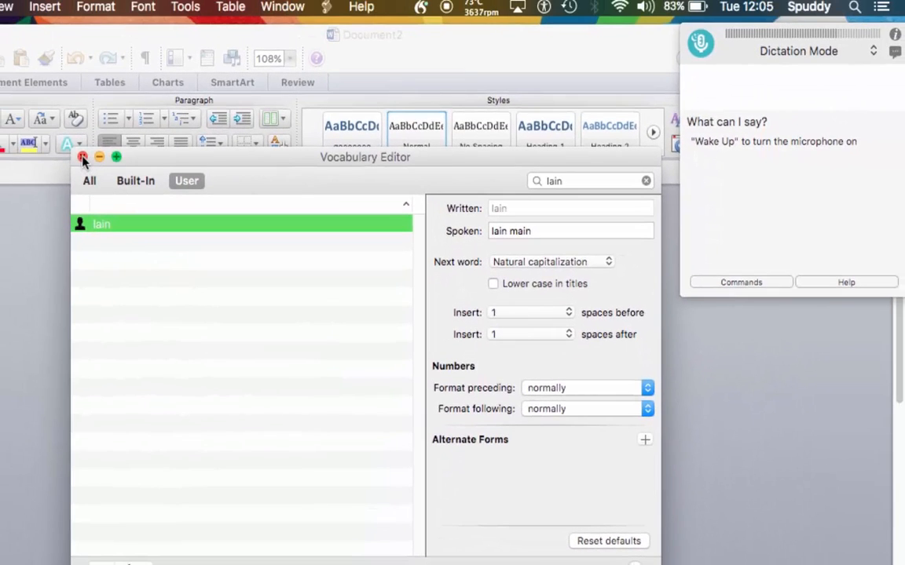
left_click(82, 158)
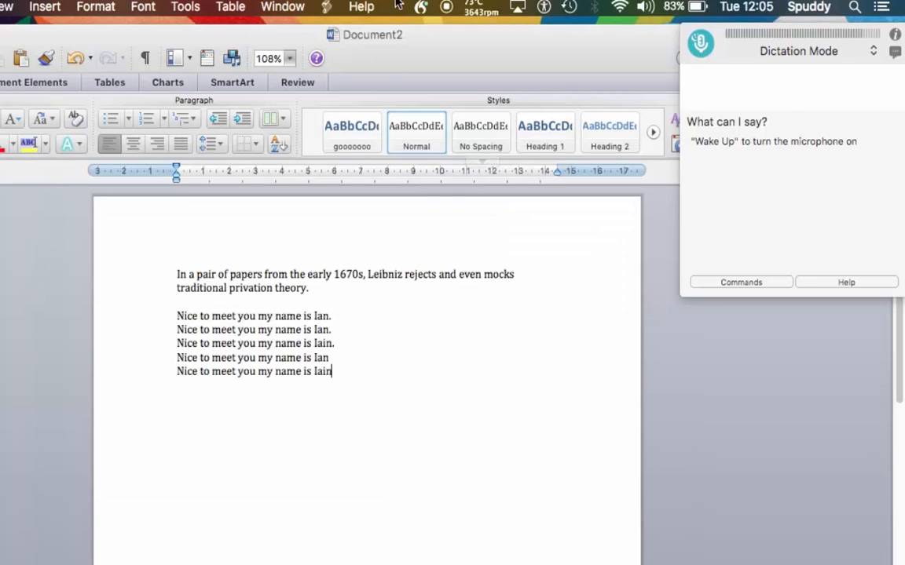
Start Voice Training from the Improve Recognition options and choose the "Welcome (Easier Reading: Instructional)" story to read.
left_click(421, 7)
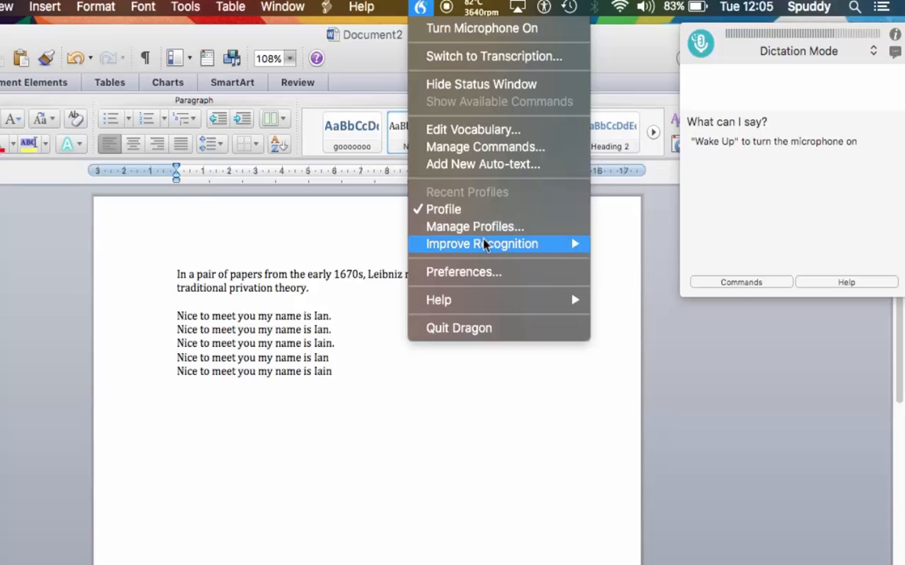
mouse_move(484, 244)
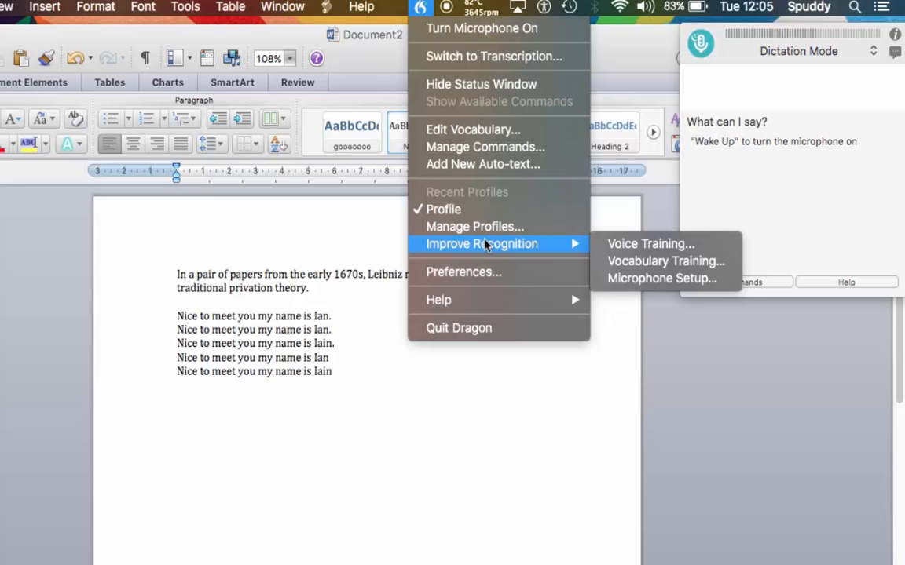
left_click(632, 245)
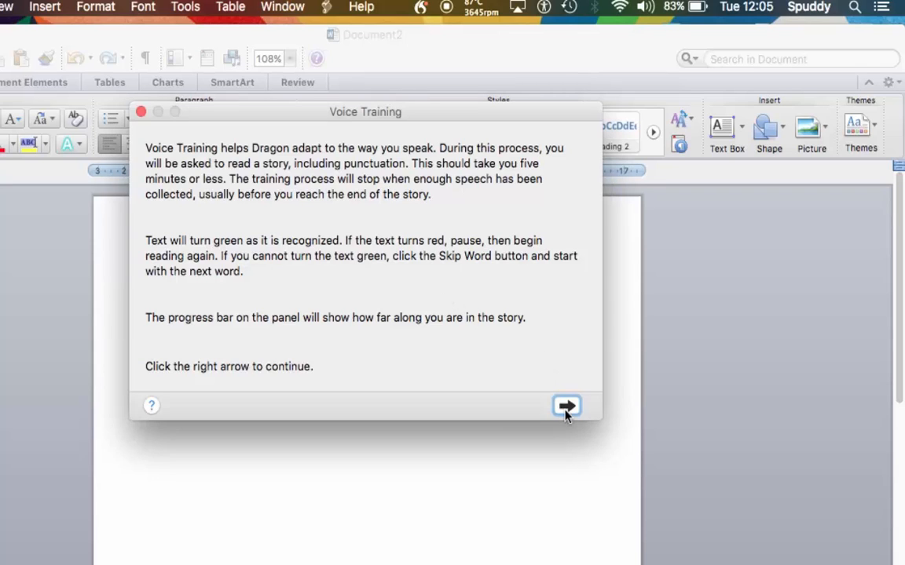
left_click(567, 407)
left_click(292, 244)
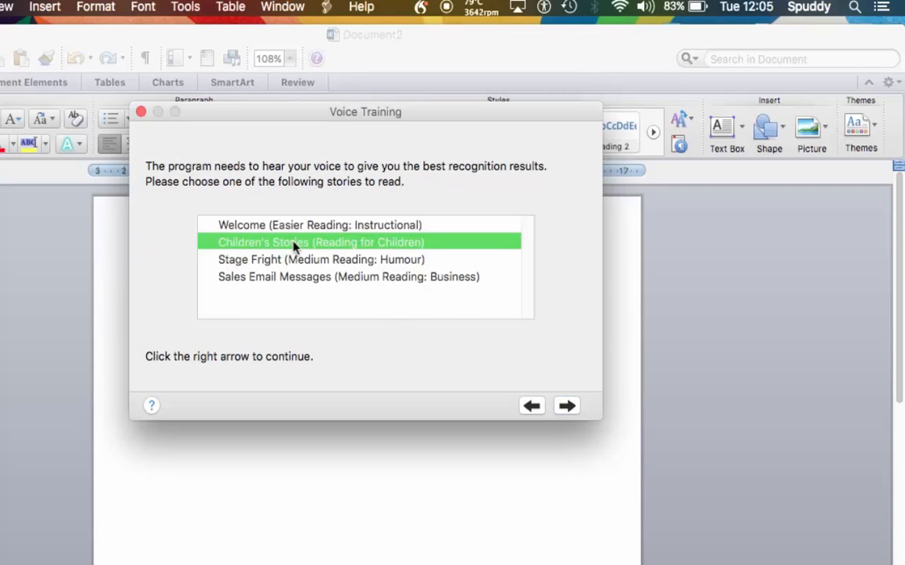
left_click(285, 262)
left_click(286, 276)
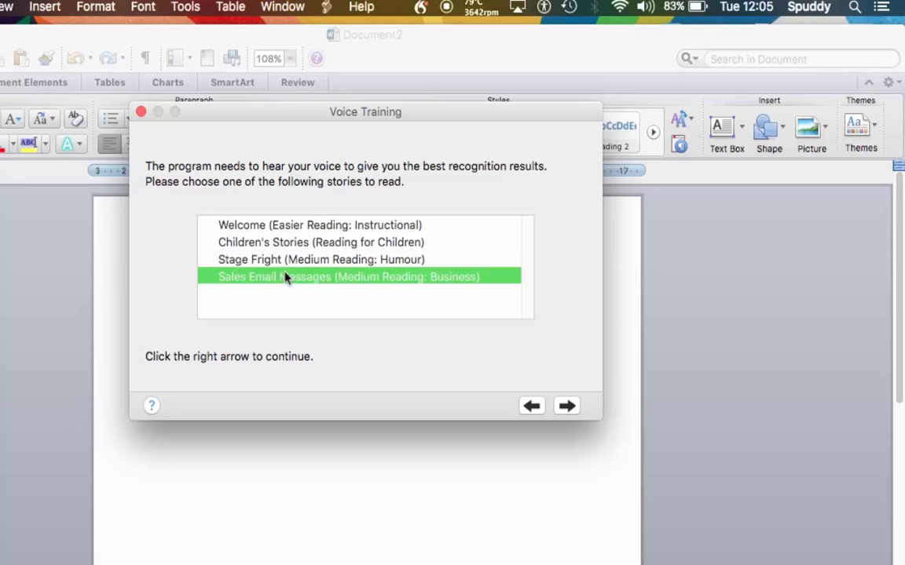
left_click(280, 226)
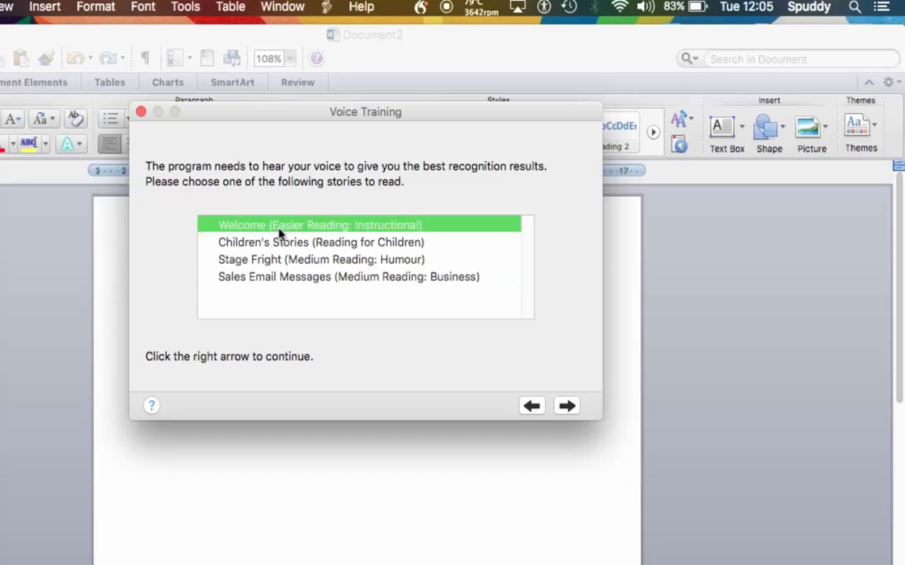
left_click(569, 408)
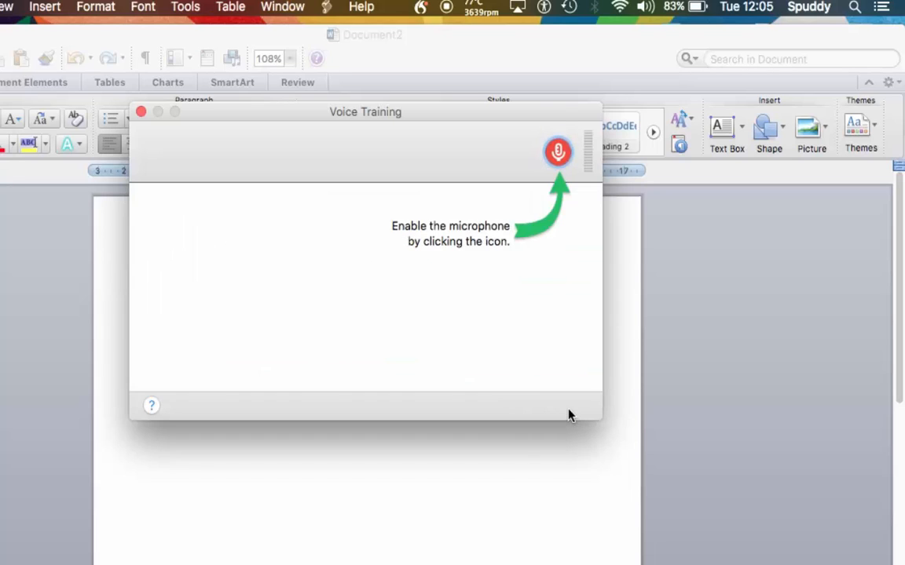
Close Voice Training, open Vocabulary Training to view its option for learning from text in files, and close it without adding documents.
left_click(141, 114)
left_click(421, 8)
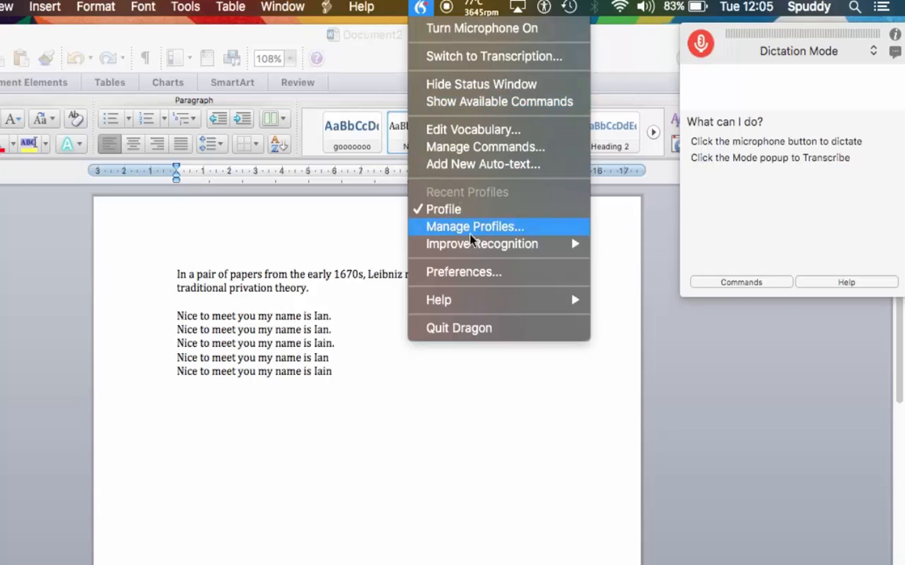
left_click(650, 264)
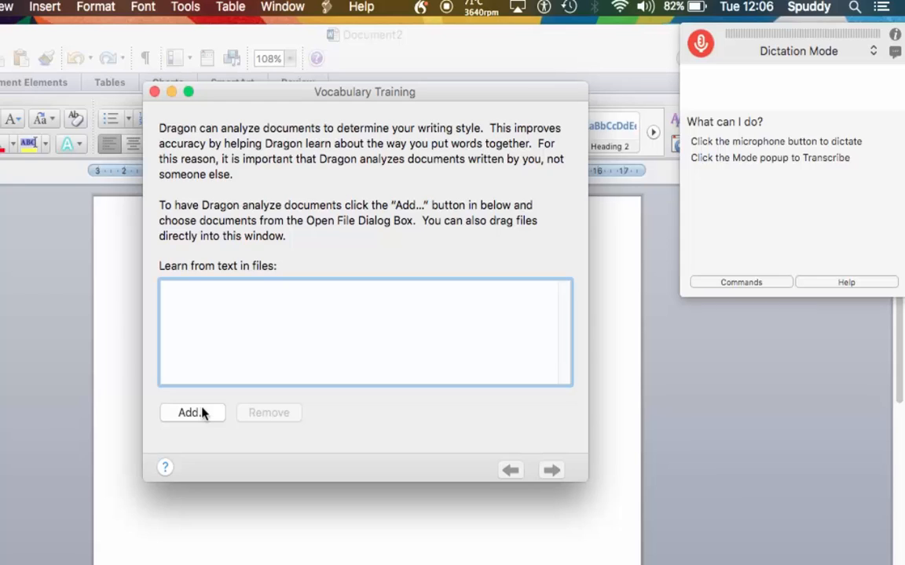
left_click(154, 92)
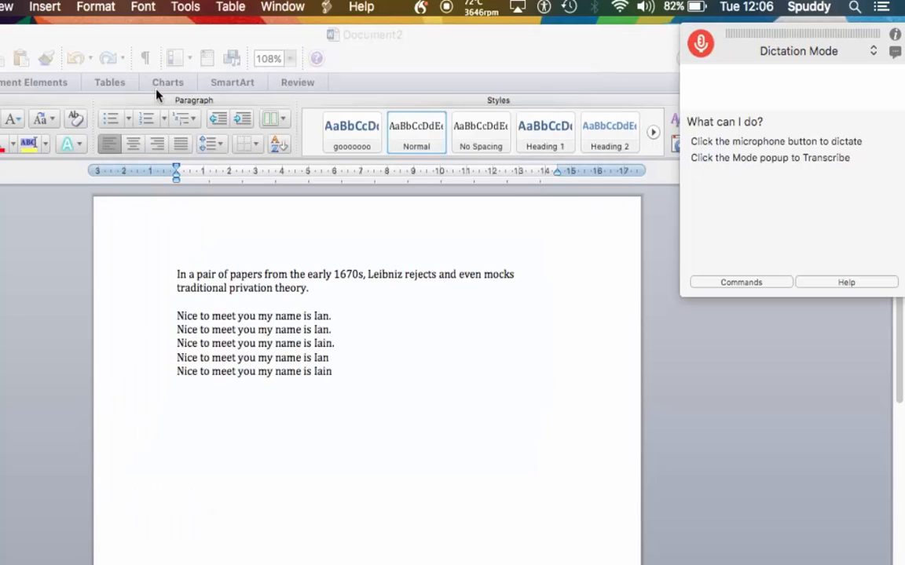
Return to the Word document and delete the full stop after "traditional privation theory" in the first paragraph.
left_click(380, 405)
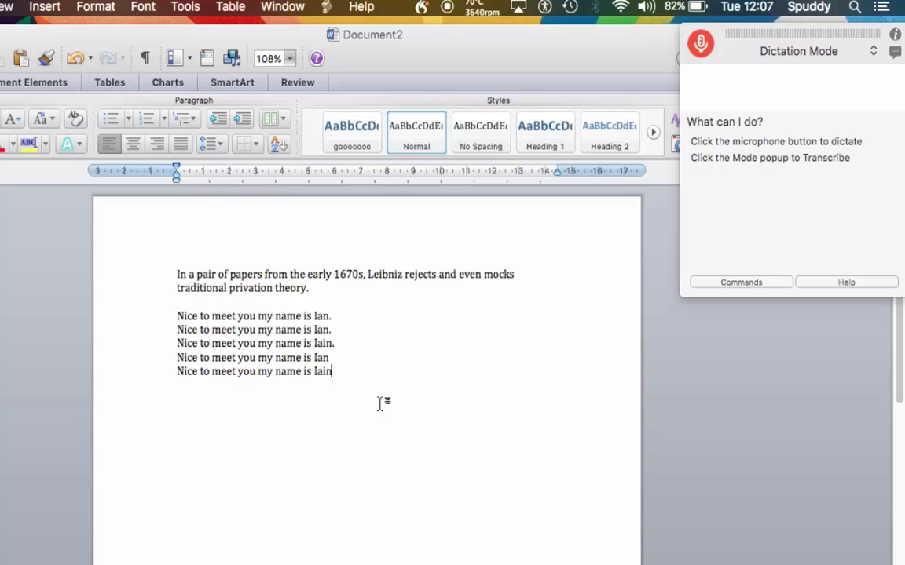
left_click(325, 293)
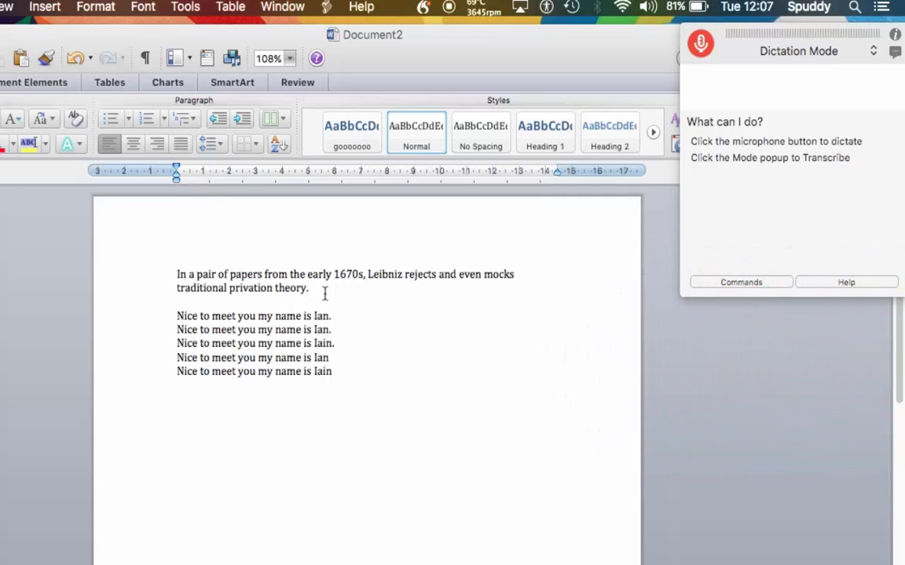
key("BackSpace")
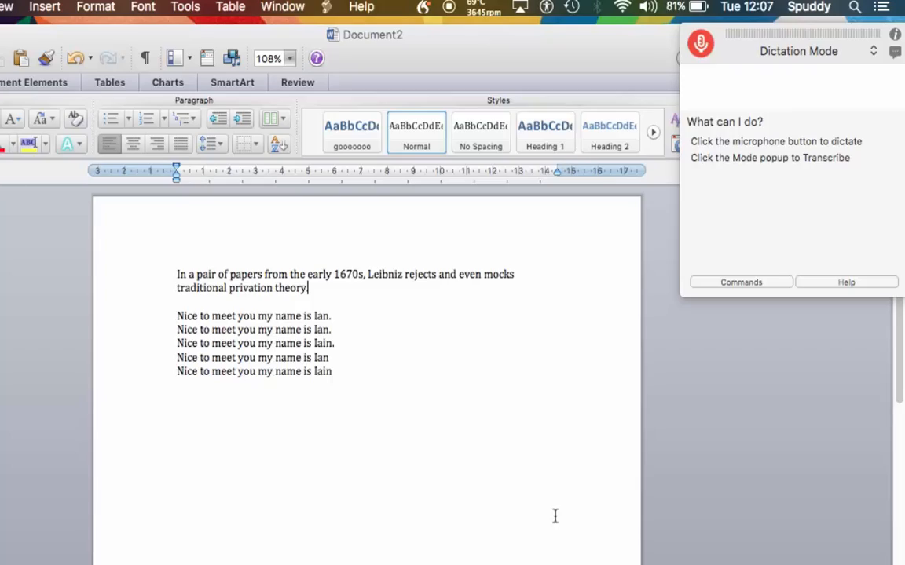